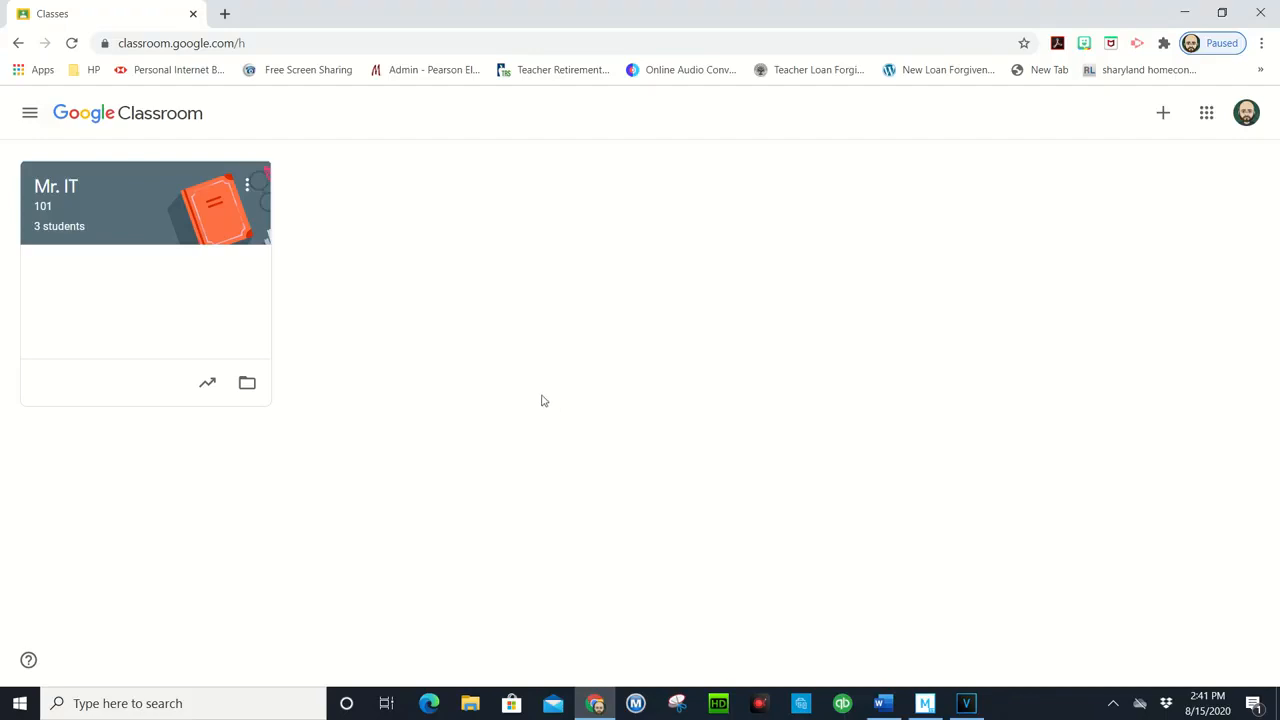
# Step: Open the Mr. IT class and look through its Stream, Classwork, People and Grades pages
pyautogui.click(52, 187)
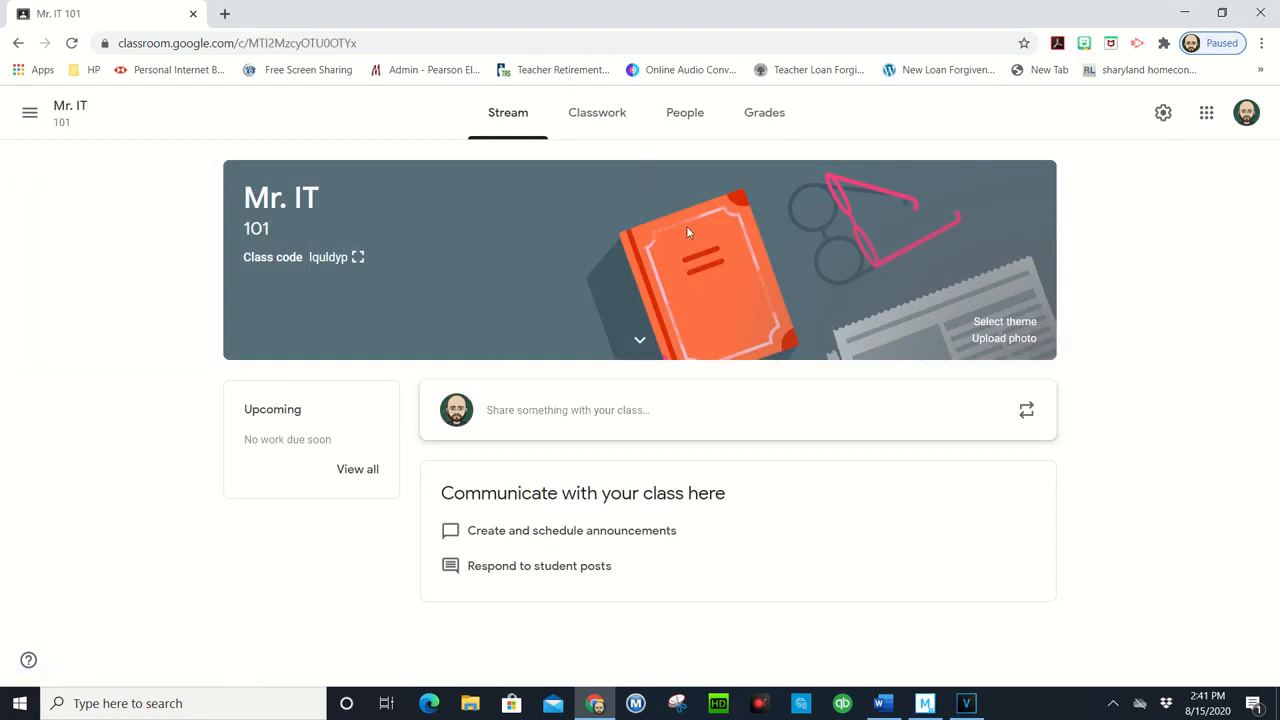
pyautogui.click(586, 116)
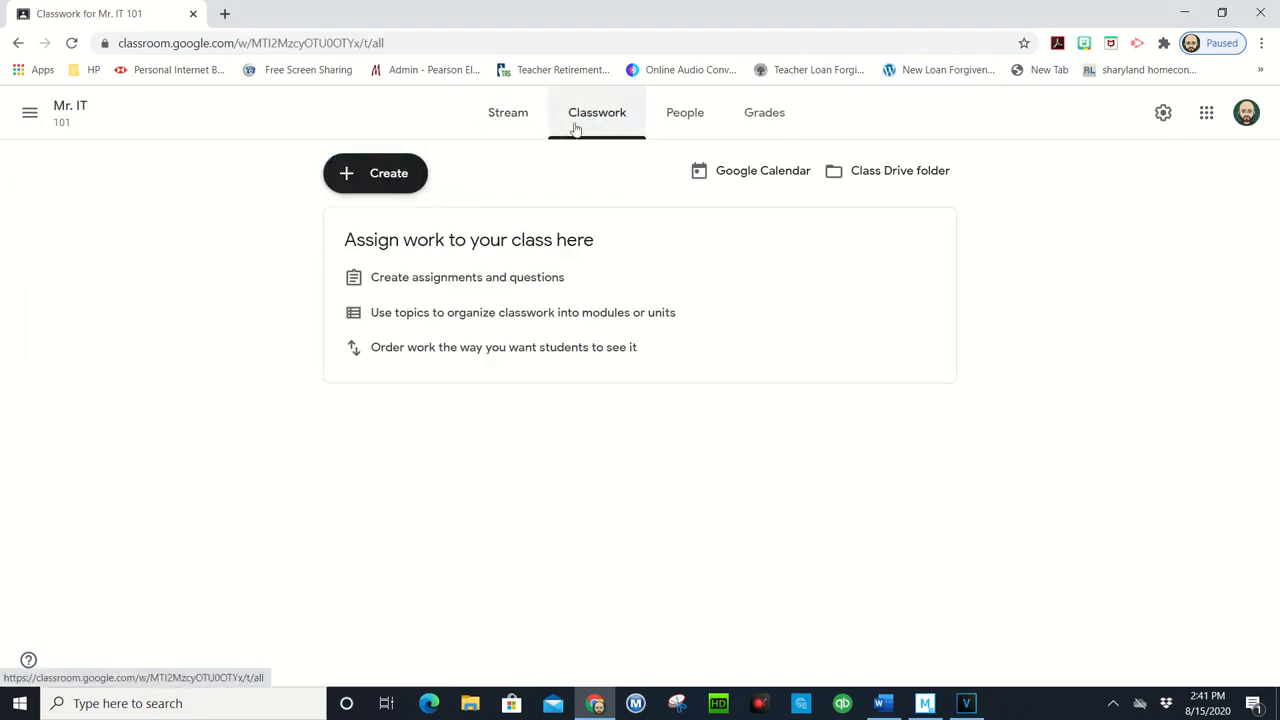
pyautogui.click(512, 120)
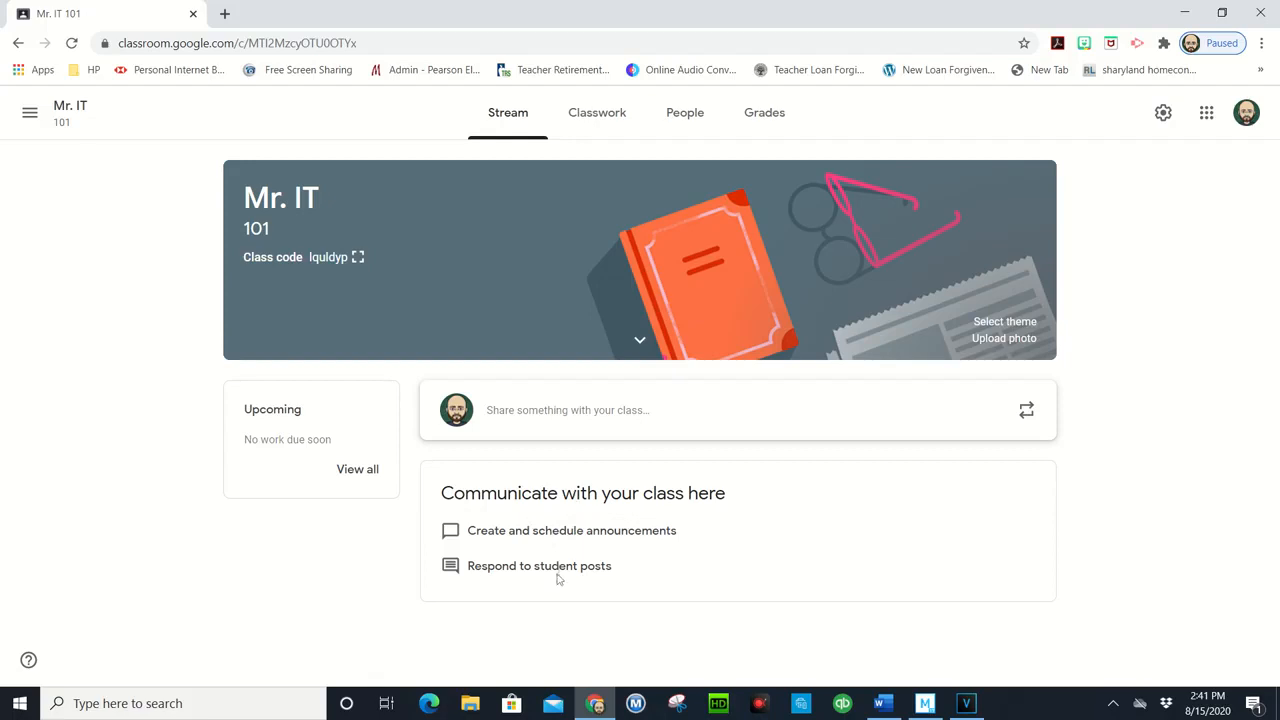
pyautogui.click(598, 105)
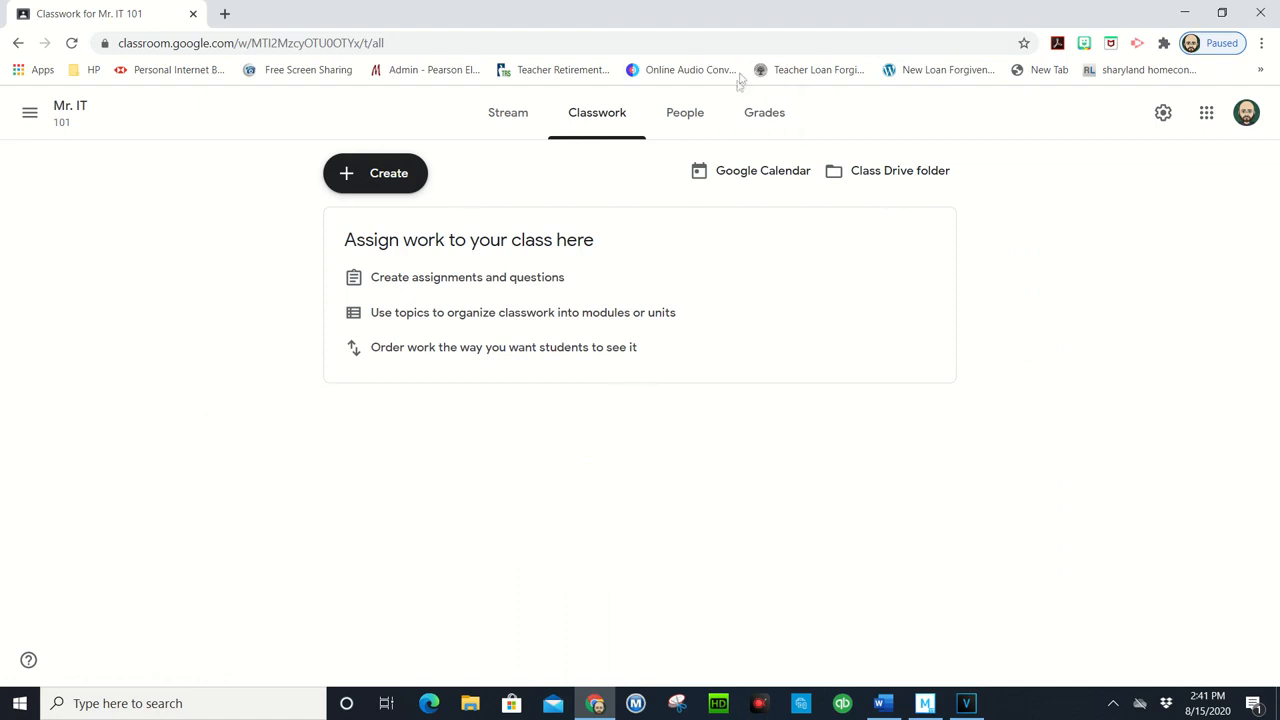
pyautogui.click(682, 108)
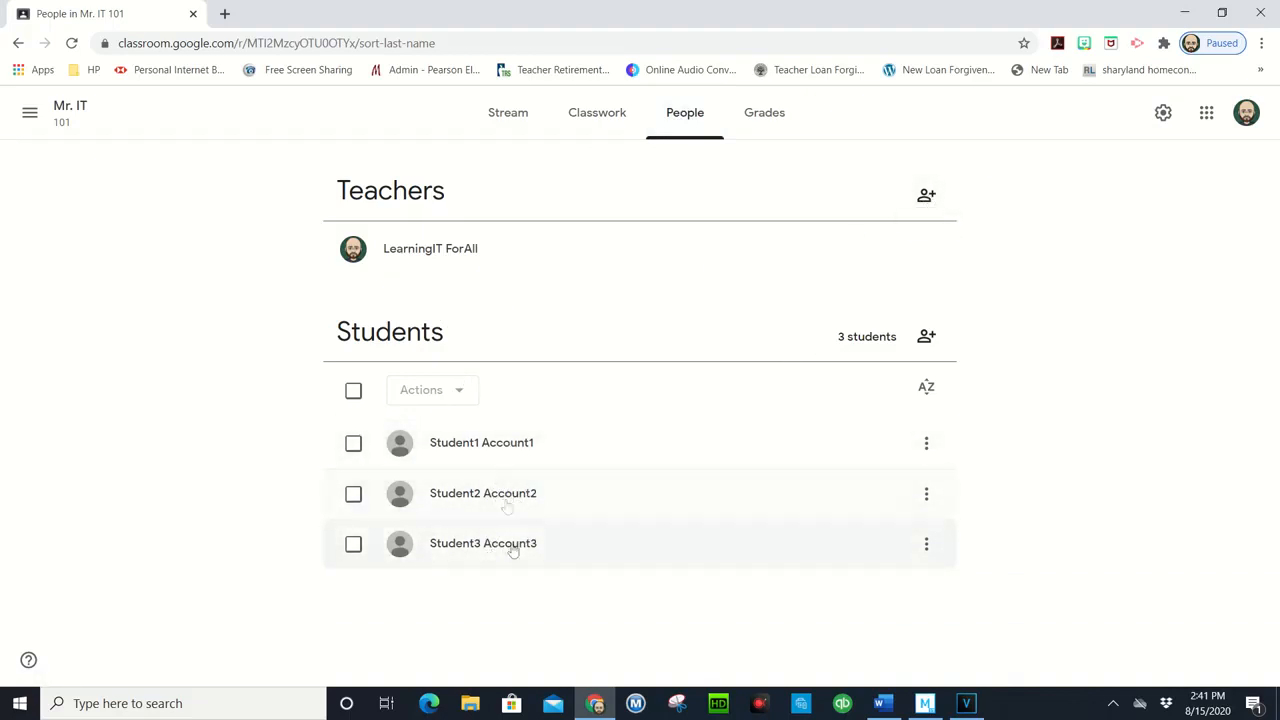
pyautogui.click(776, 116)
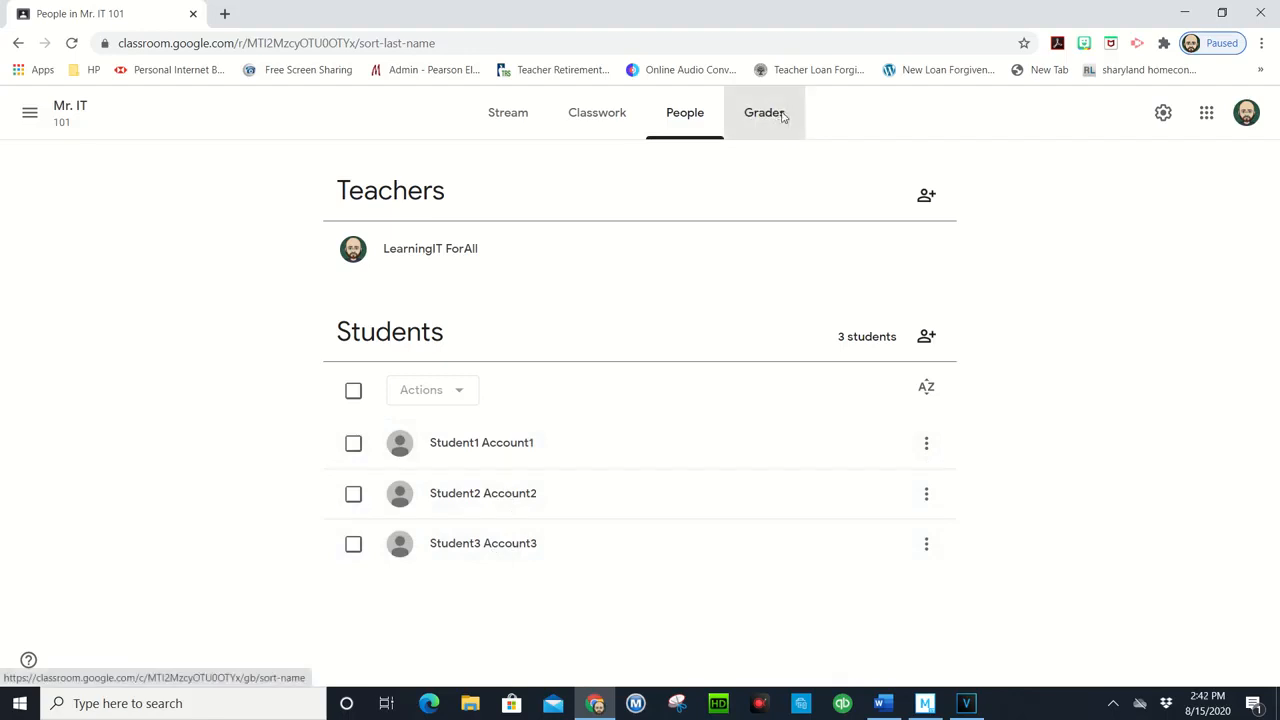
pyautogui.click(701, 120)
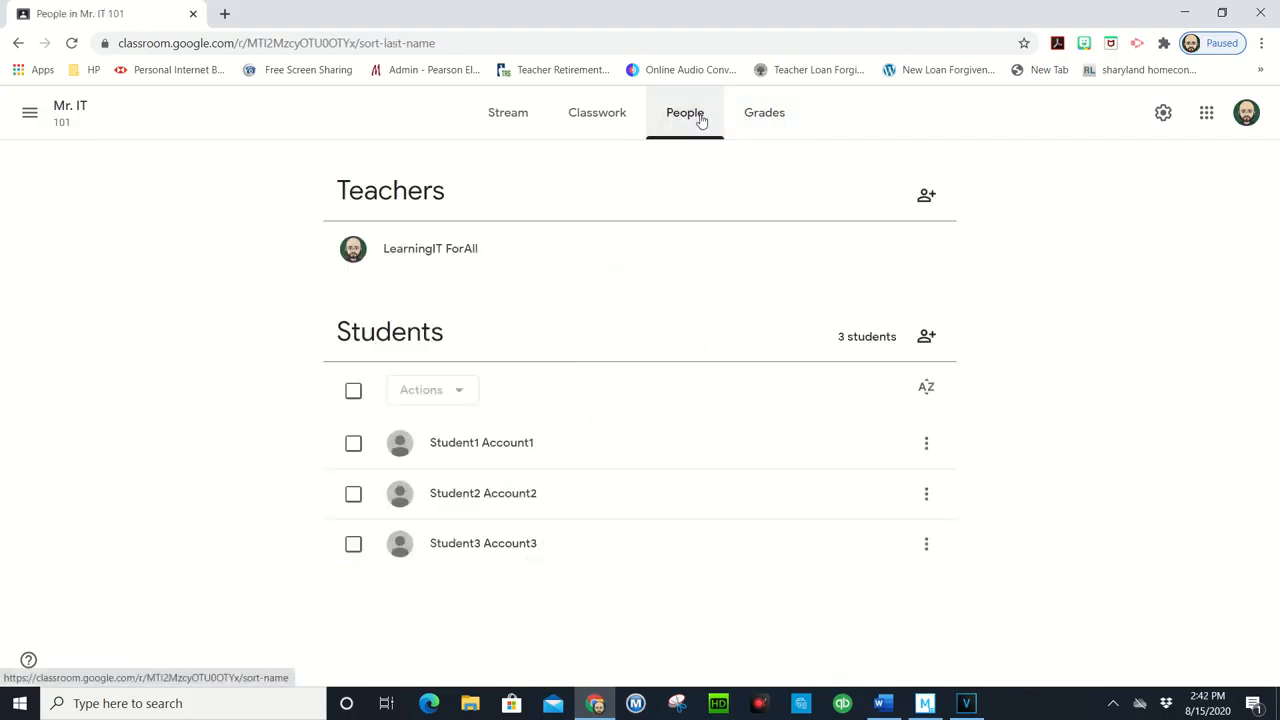
pyautogui.click(594, 122)
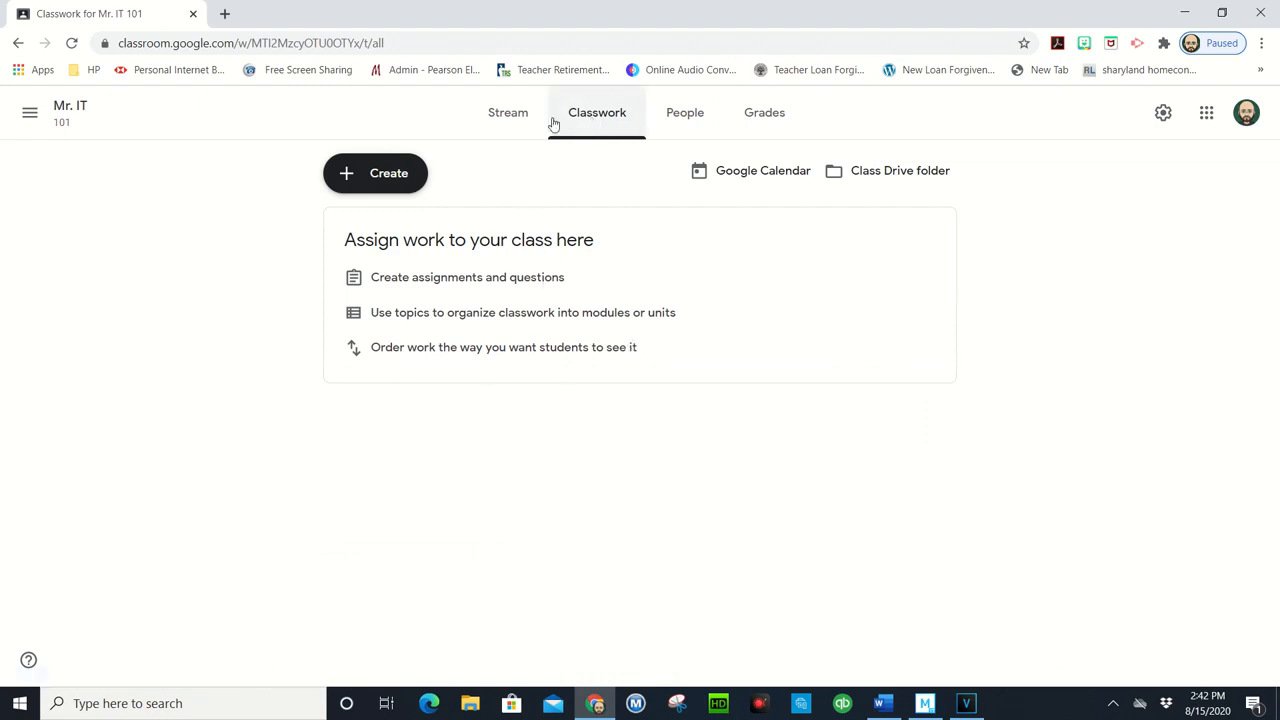
pyautogui.click(516, 116)
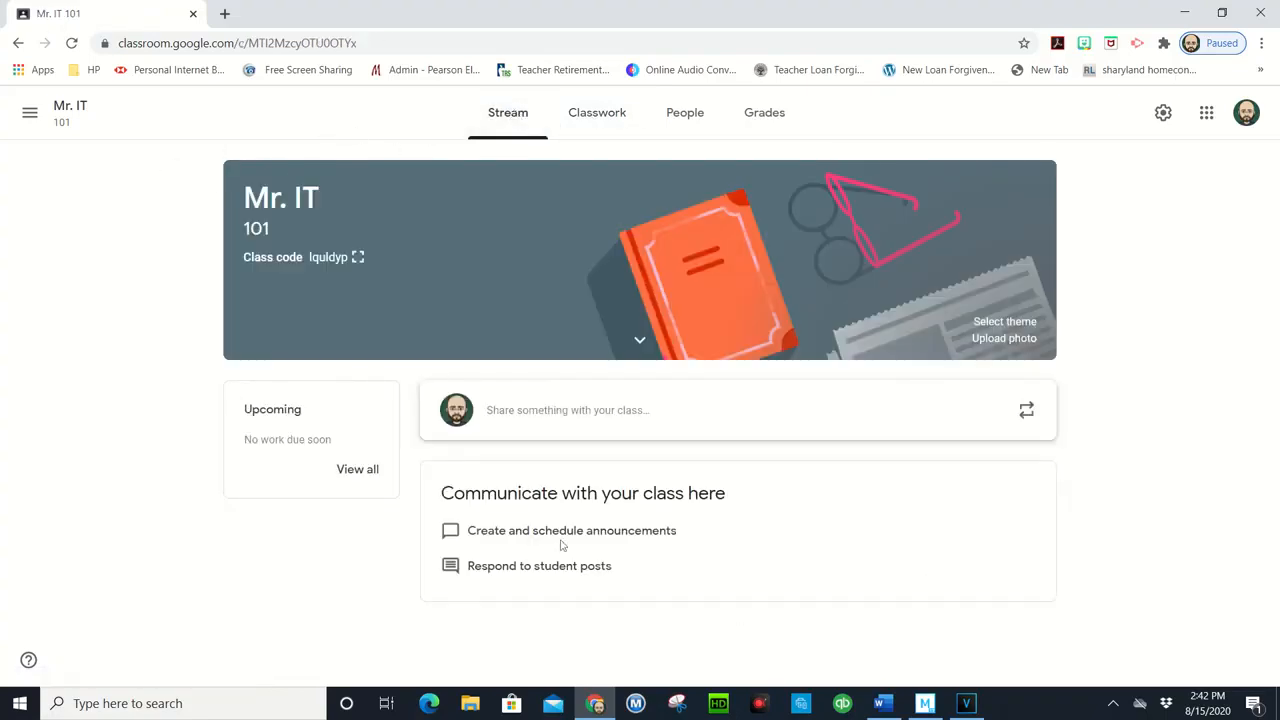
# Step: Create a new assignment in the class's classwork and title it "Student Questionnaire"
pyautogui.click(603, 118)
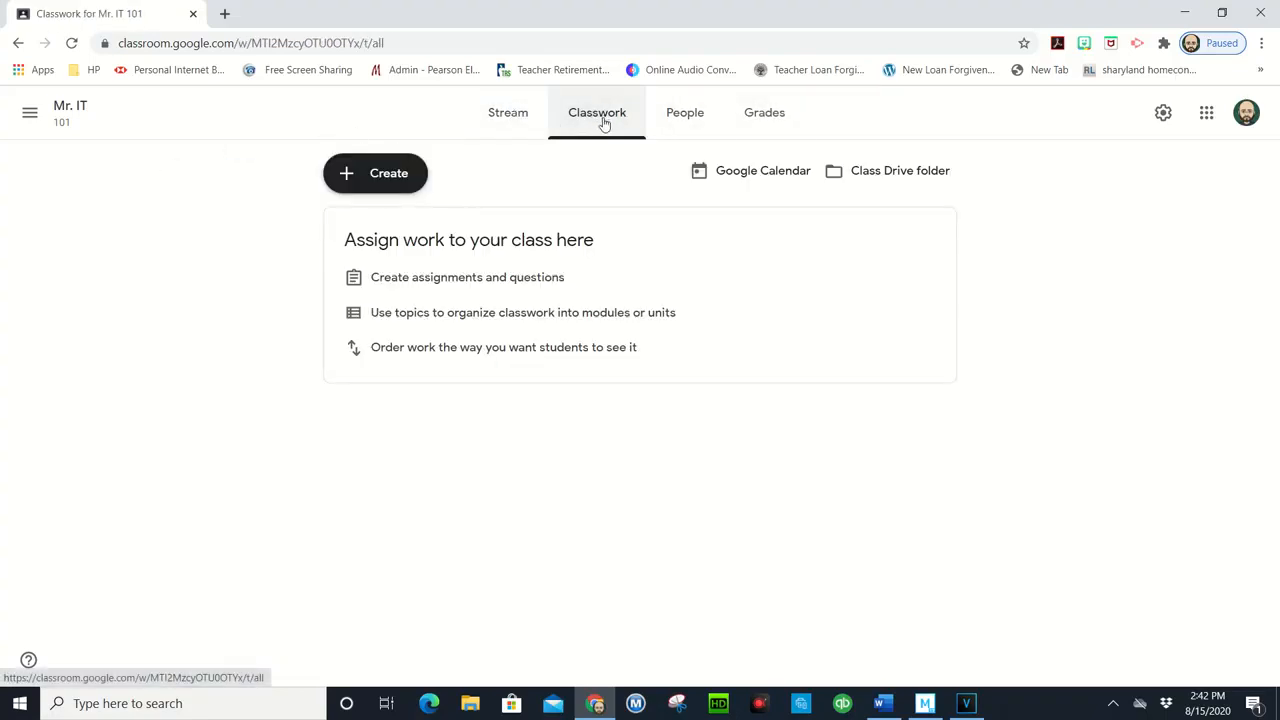
pyautogui.click(390, 176)
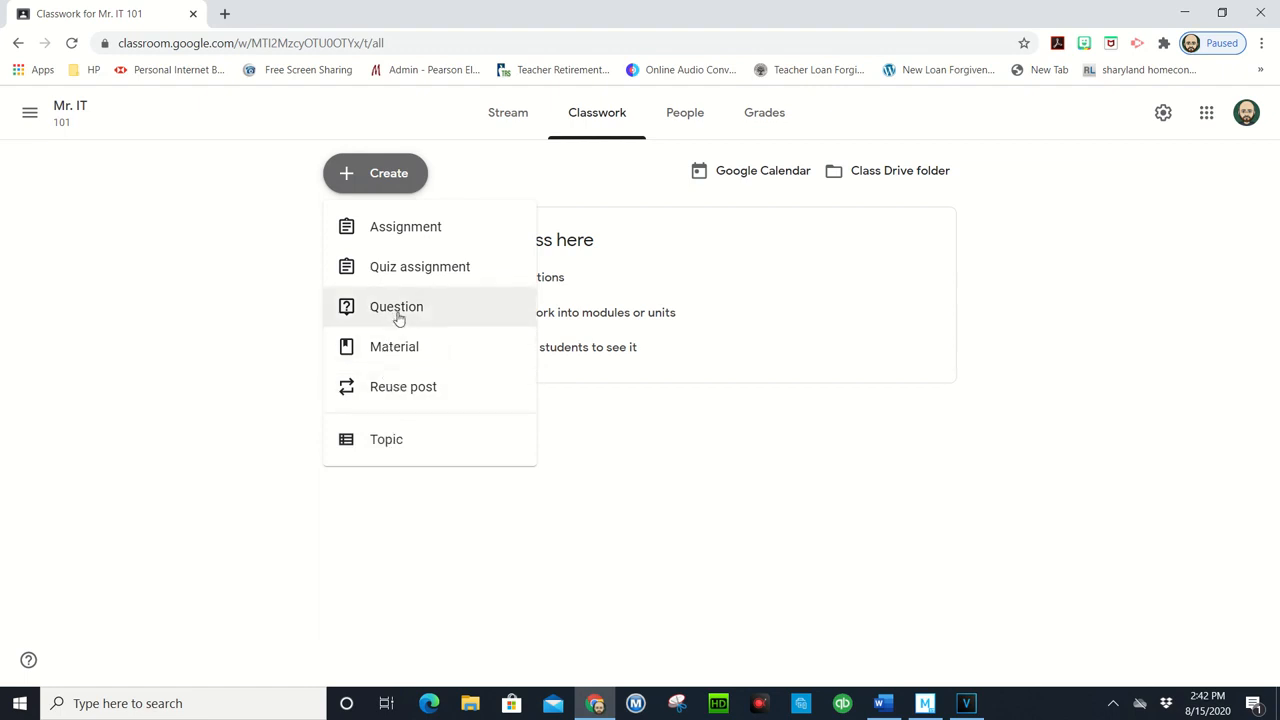
pyautogui.click(395, 229)
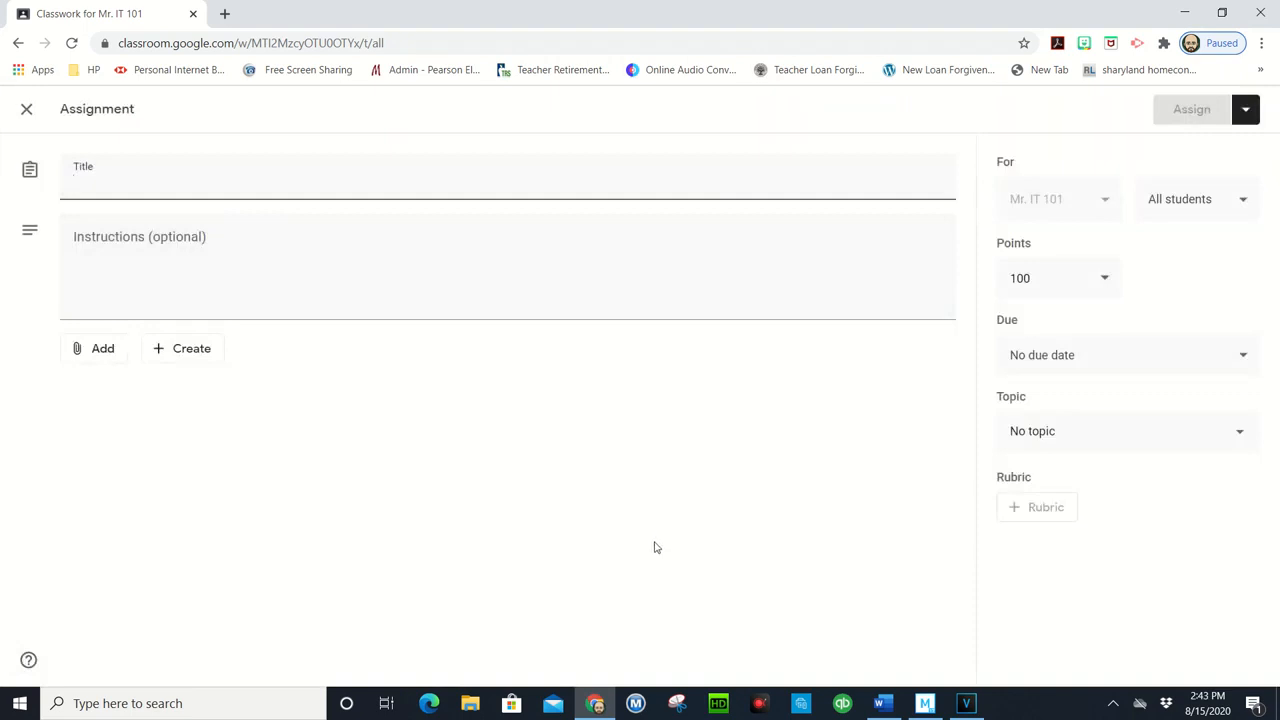
pyautogui.write('Student Questionnaire')
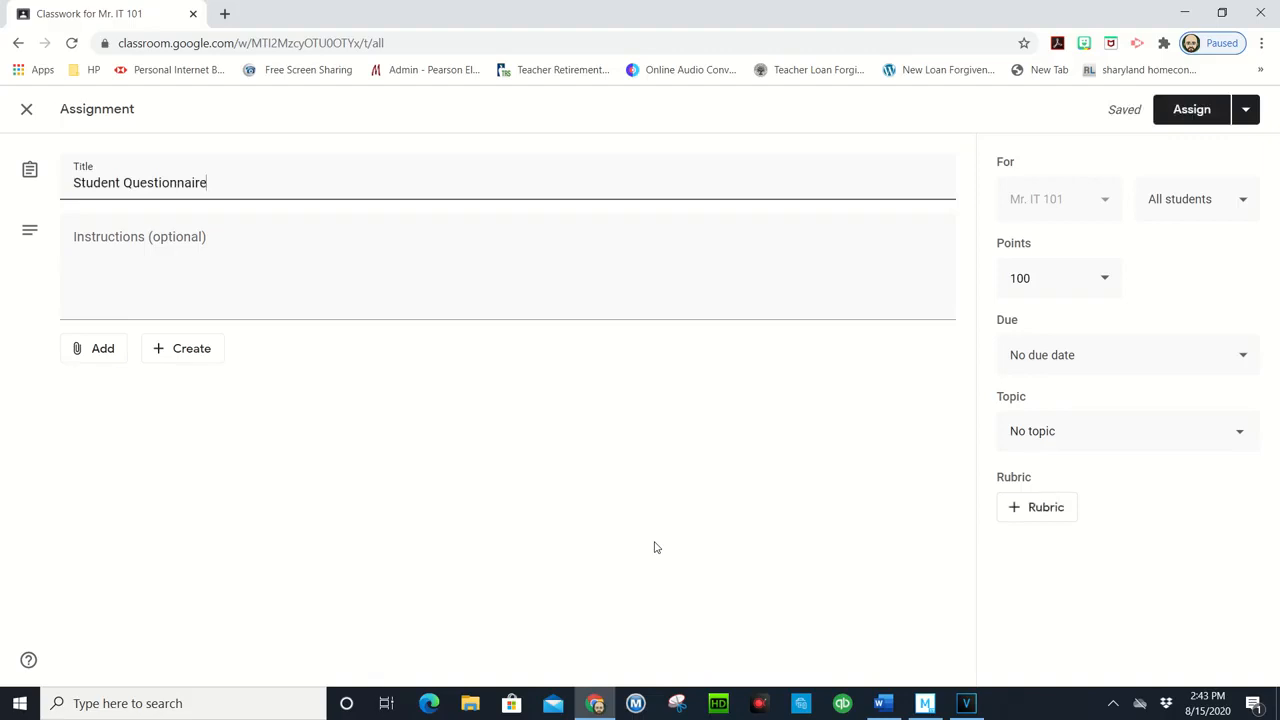
# Step: Enter the assignment instructions "Please open and fill out this questionnaire."
pyautogui.click(266, 252)
pyautogui.write('Pl')
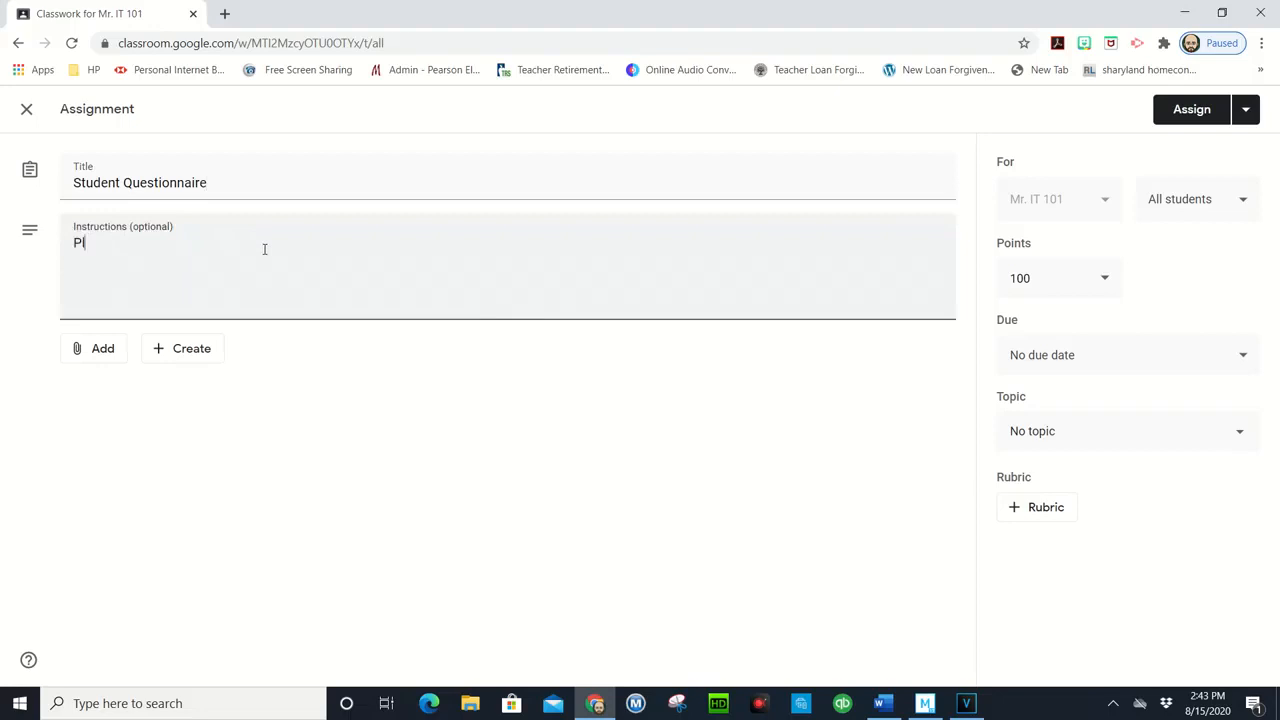
pyautogui.write('ease open and fill out this')
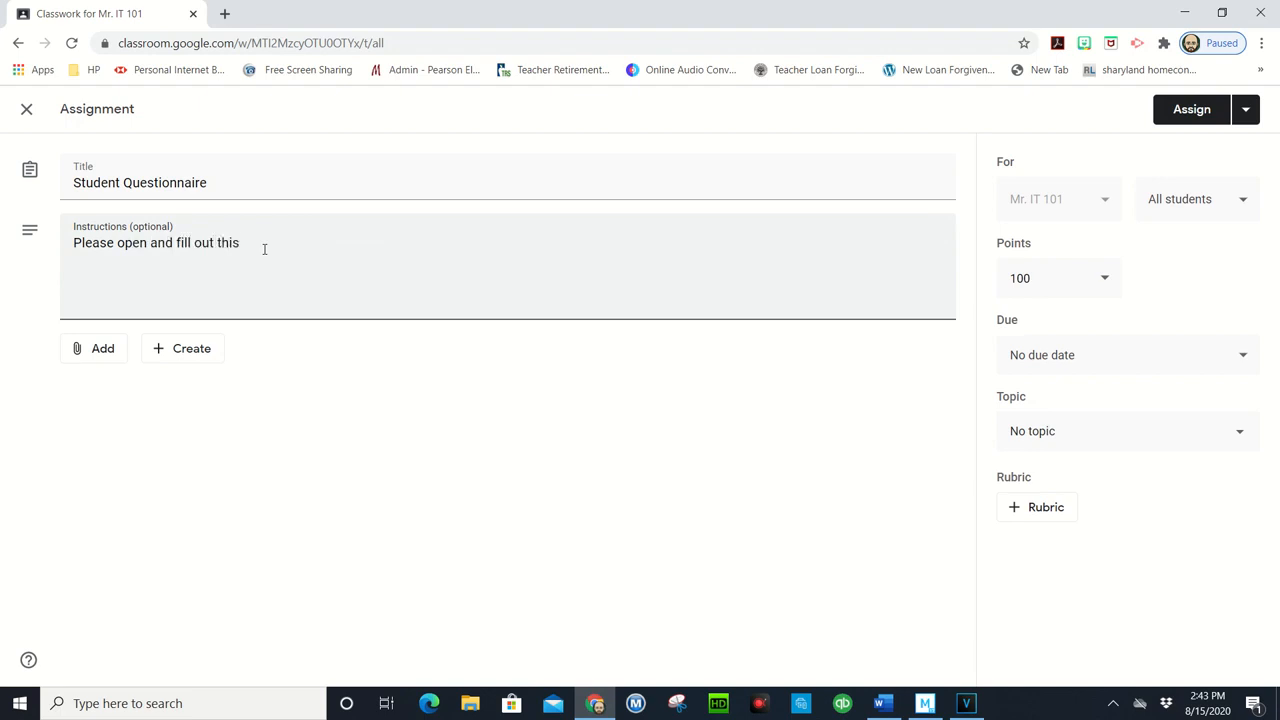
pyautogui.write(' questionnaire.')
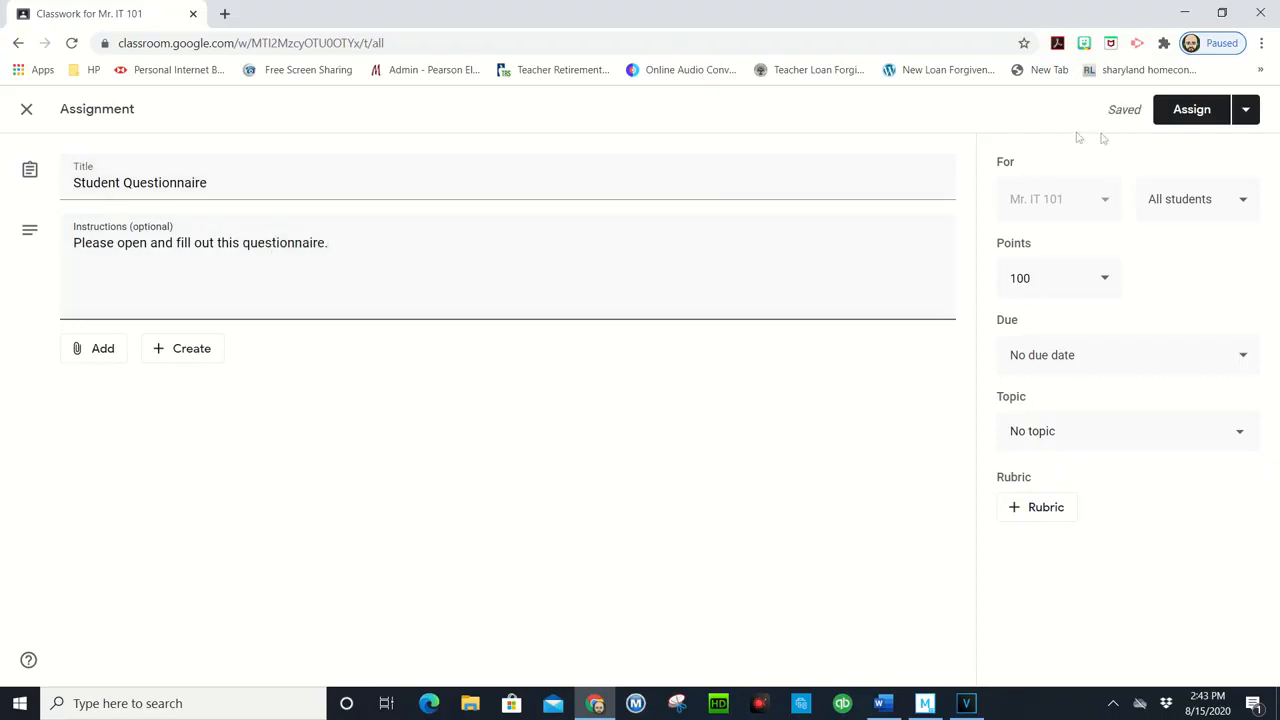
pyautogui.click(1245, 110)
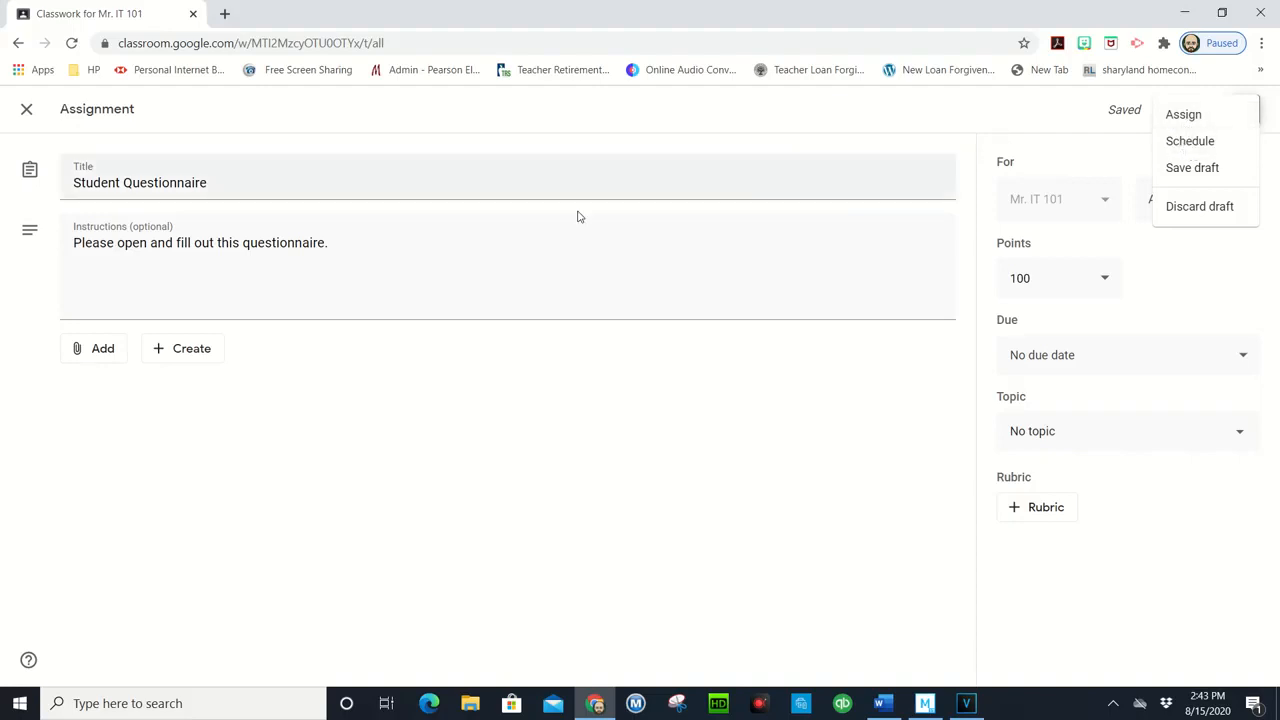
pyautogui.click(485, 234)
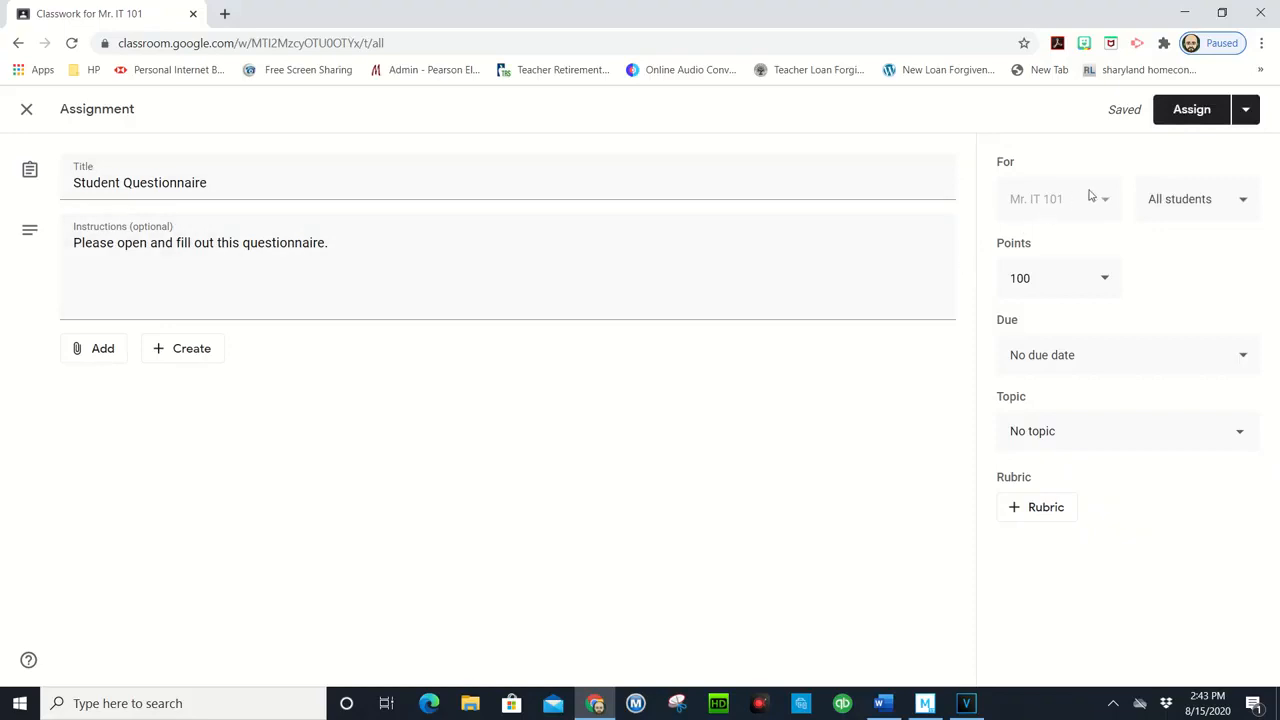
# Step: Start adding a file attachment to the assignment and browse the computer for a file to upload
pyautogui.click(99, 356)
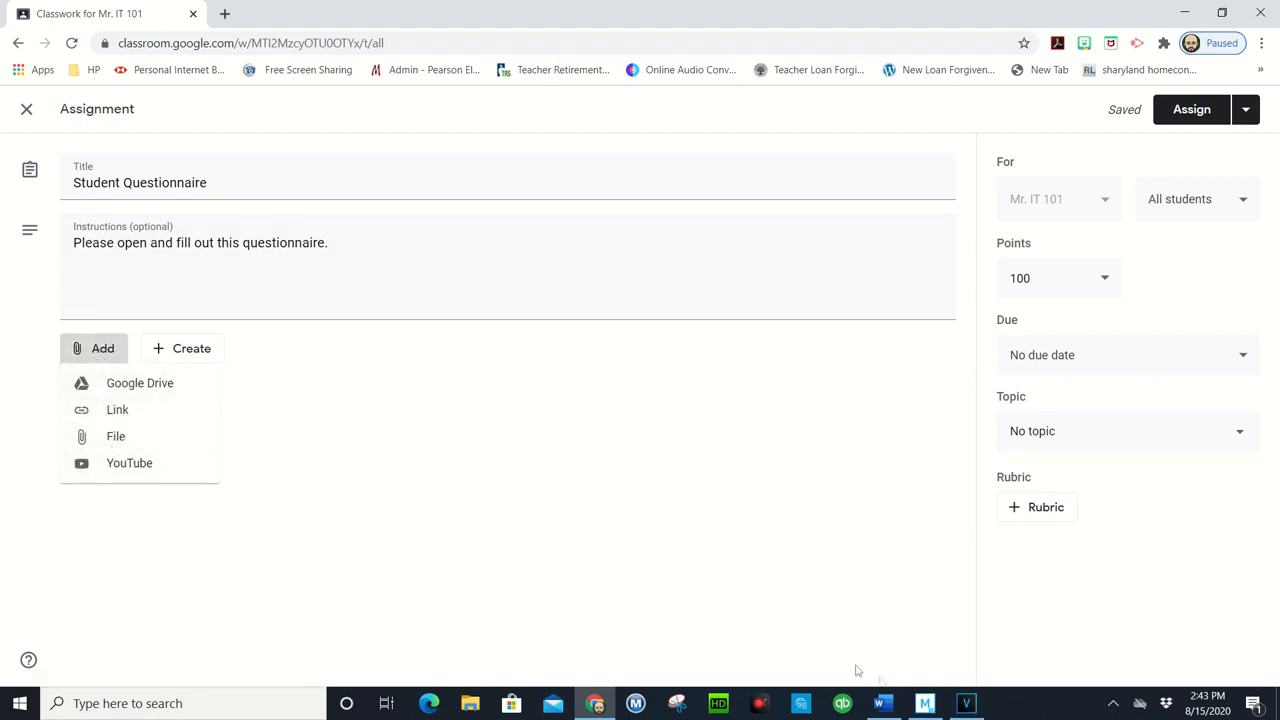
pyautogui.click(118, 440)
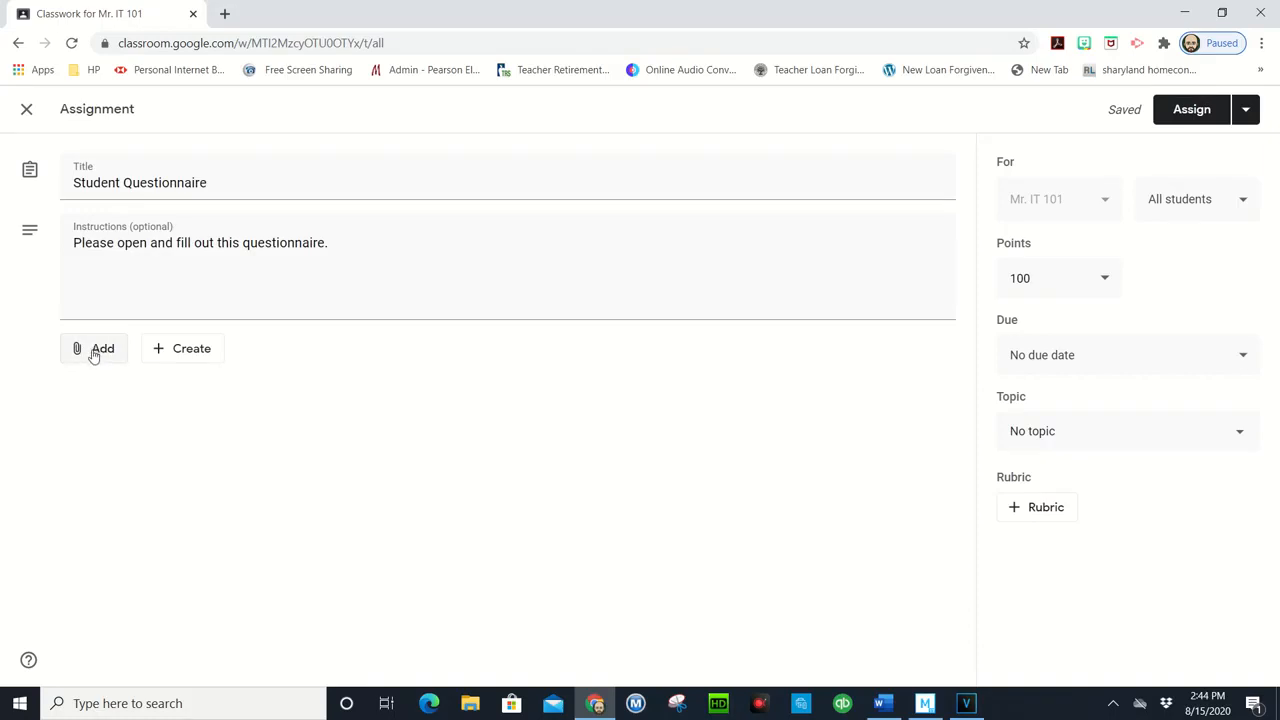
pyautogui.click(93, 355)
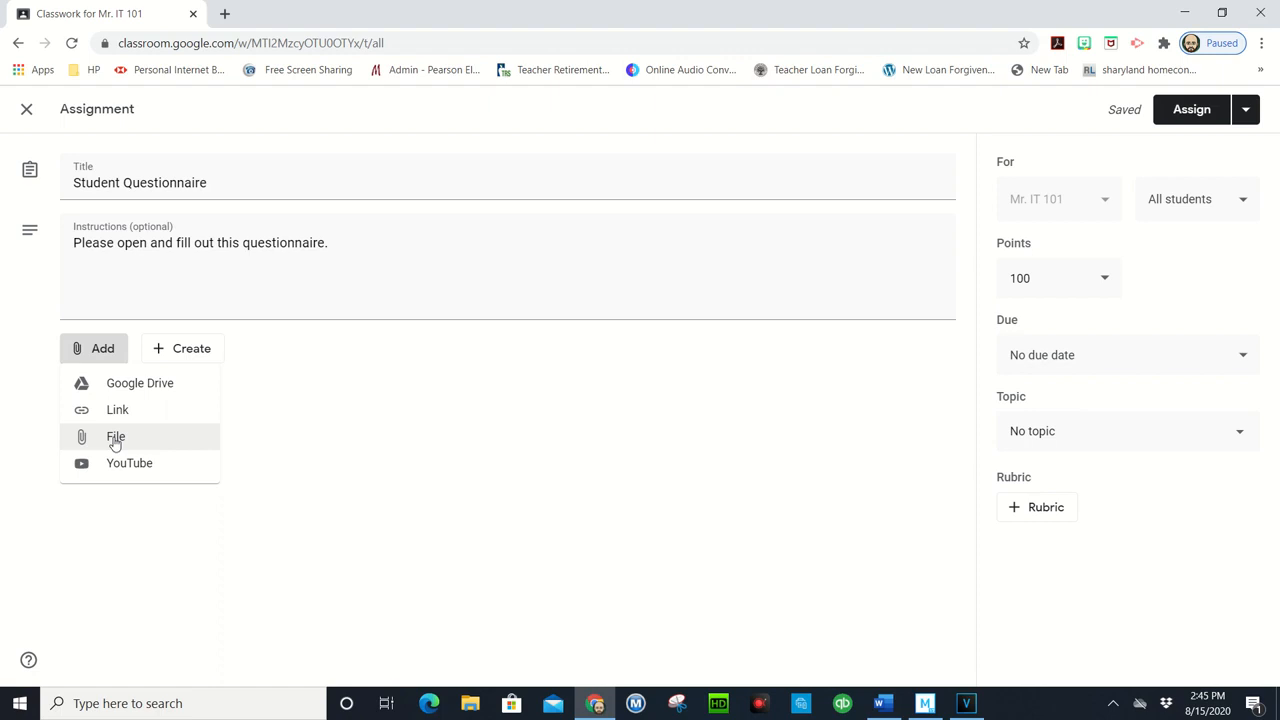
pyautogui.click(120, 440)
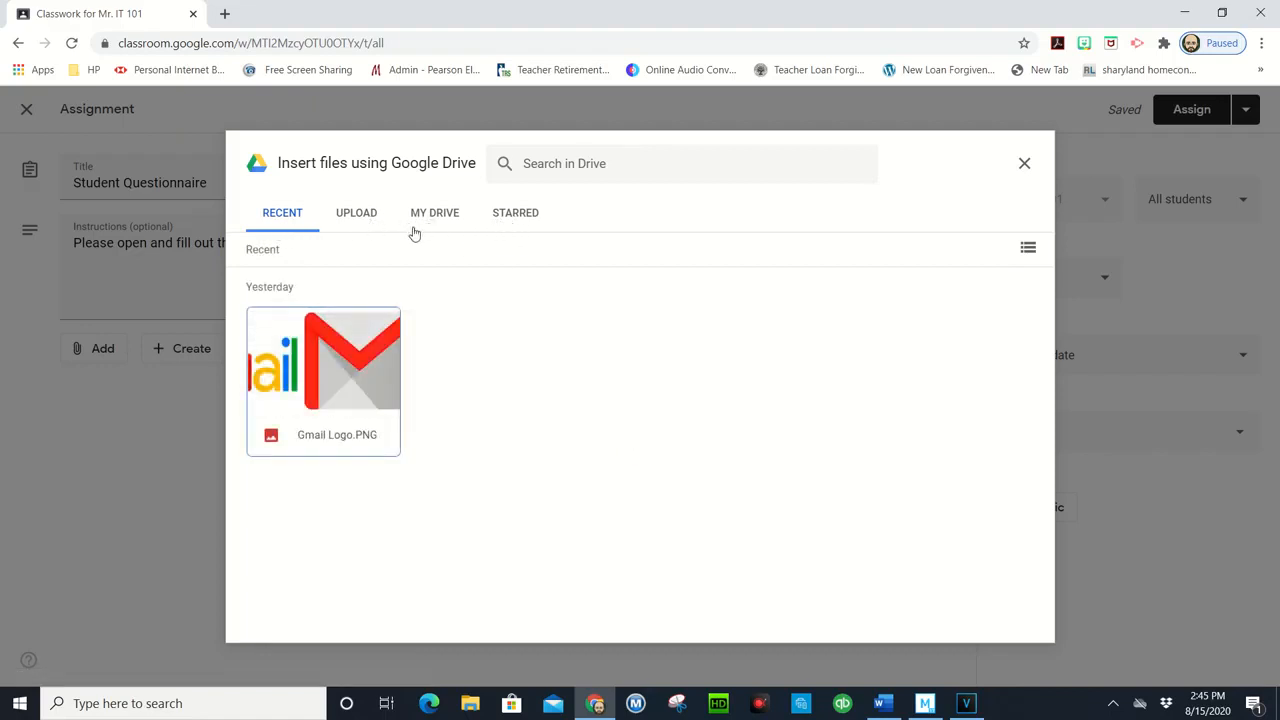
pyautogui.click(356, 216)
pyautogui.click(627, 492)
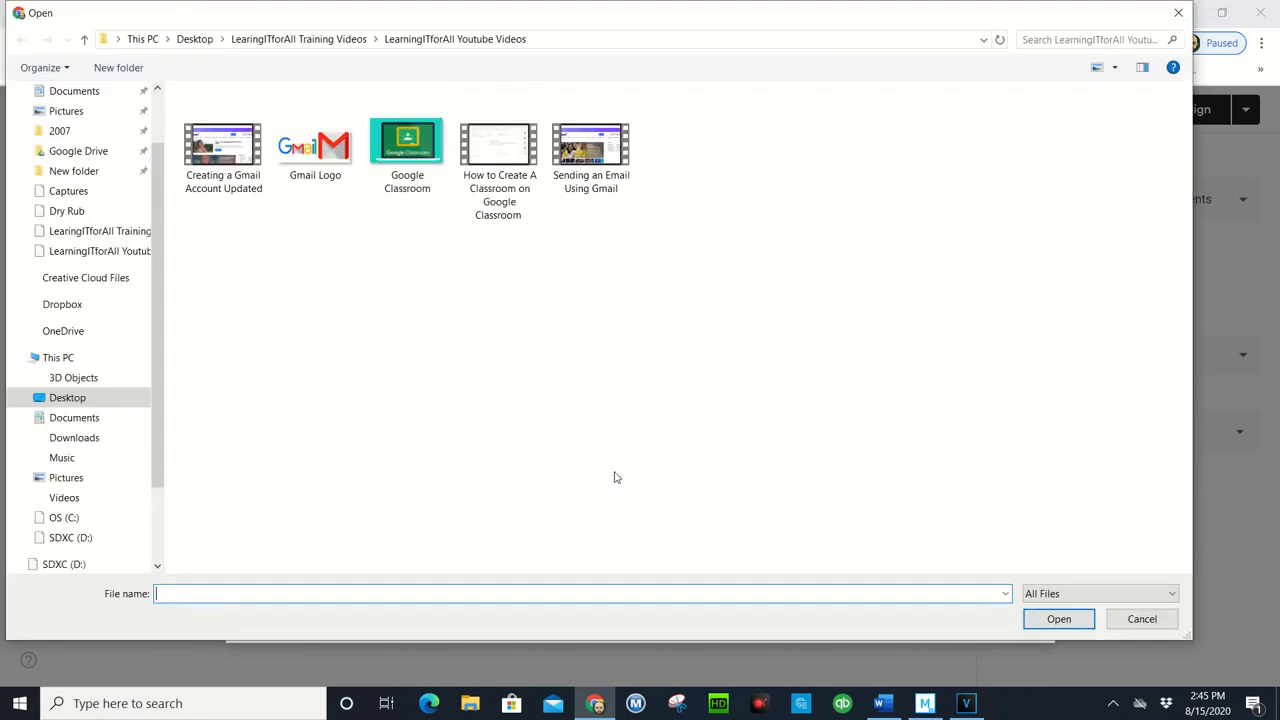
# Step: Attach the Student Questionnaire Word document from the desktop's LearingITforAll Training Videos folder, Class Assignments subfolder
pyautogui.scroll(2, 165, 315)
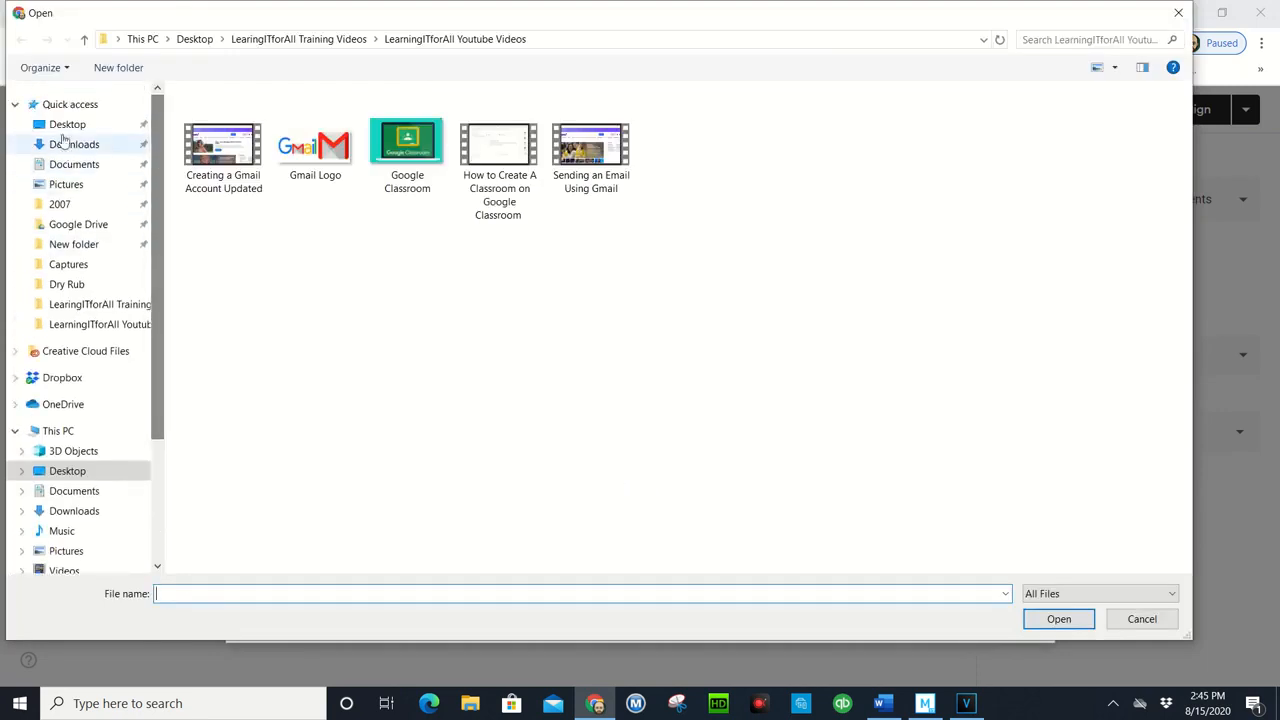
pyautogui.click(67, 124)
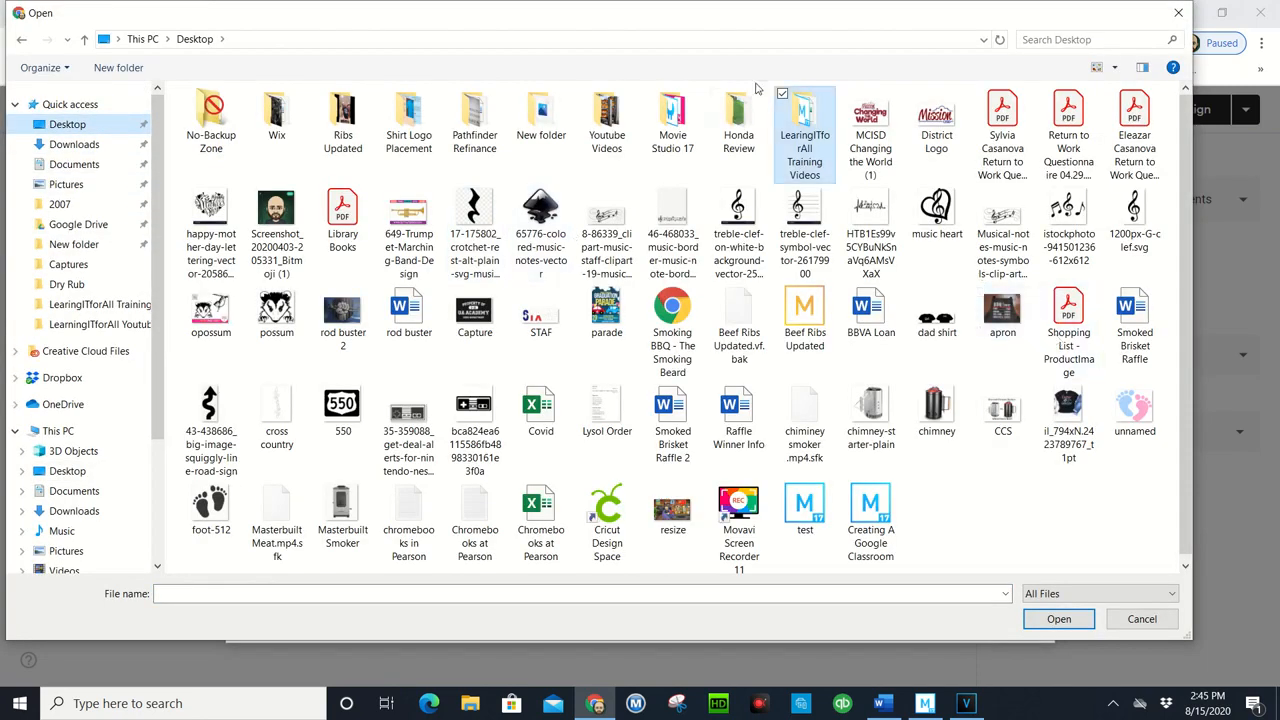
pyautogui.doubleClick(806, 118)
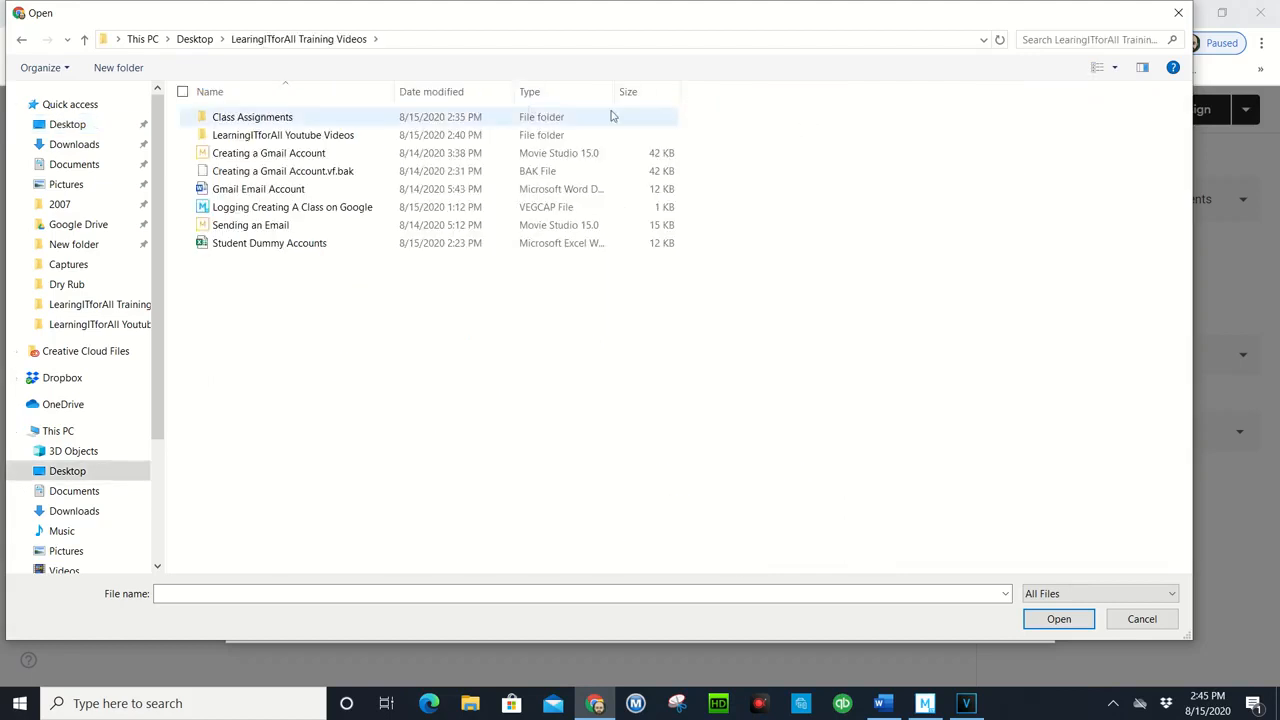
pyautogui.doubleClick(285, 119)
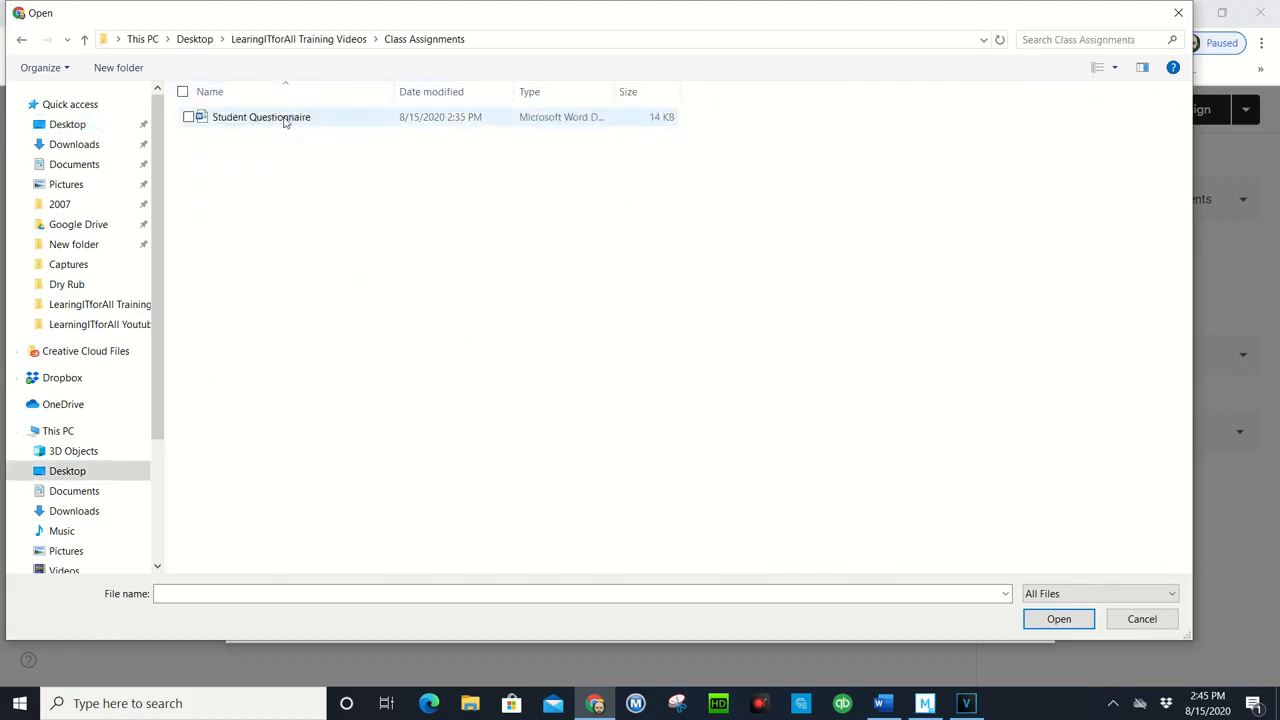
pyautogui.click(260, 118)
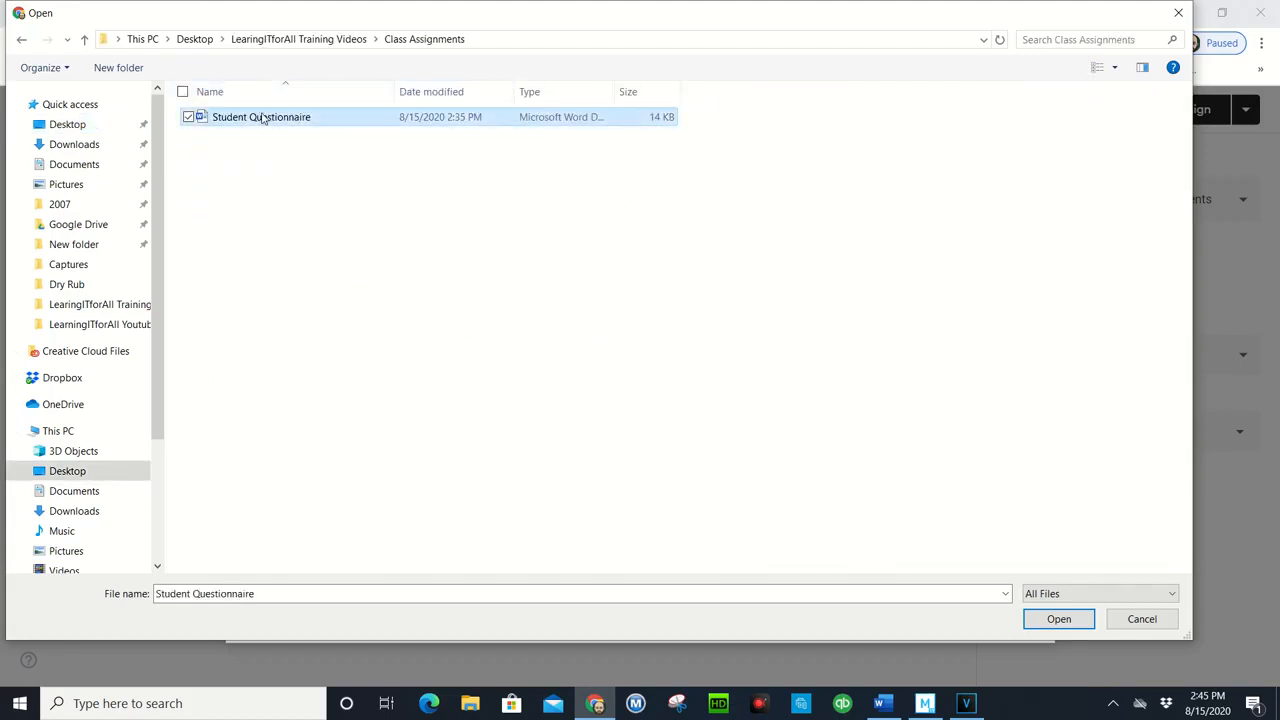
pyautogui.click(1059, 619)
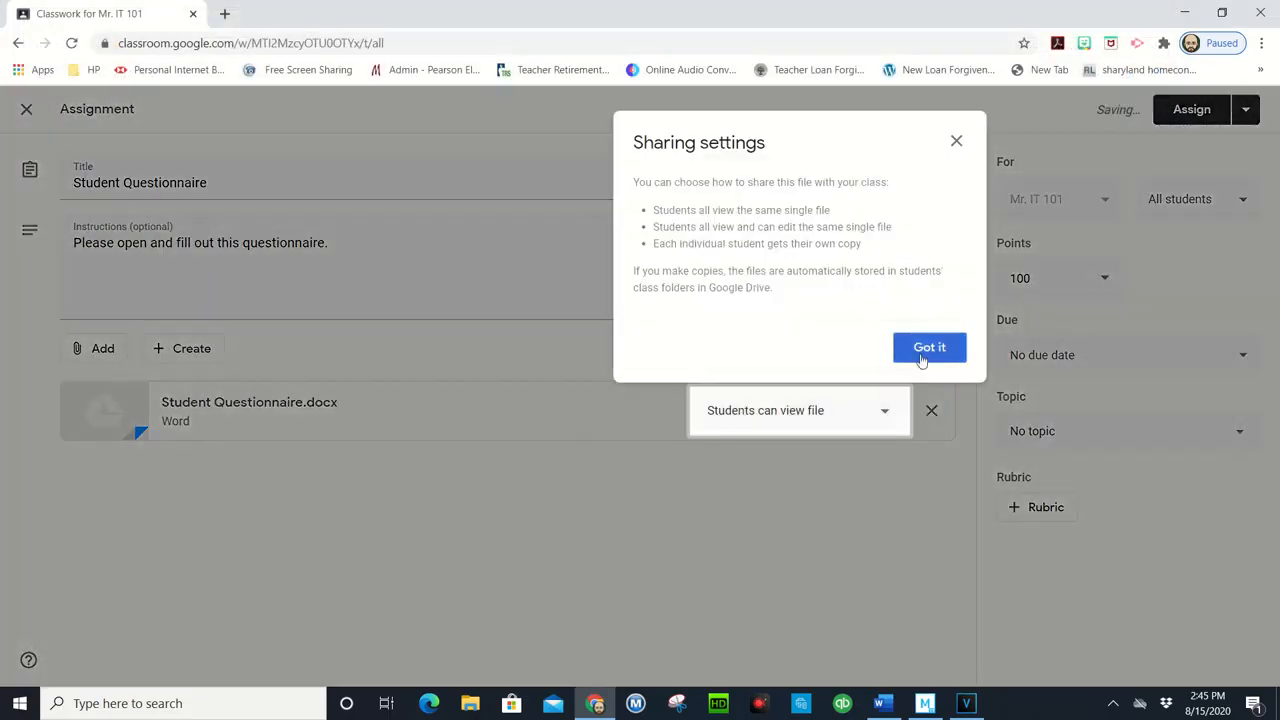
# Step: Dismiss the sharing settings notice and set the attached questionnaire to "Make a copy for each student"
pyautogui.click(924, 351)
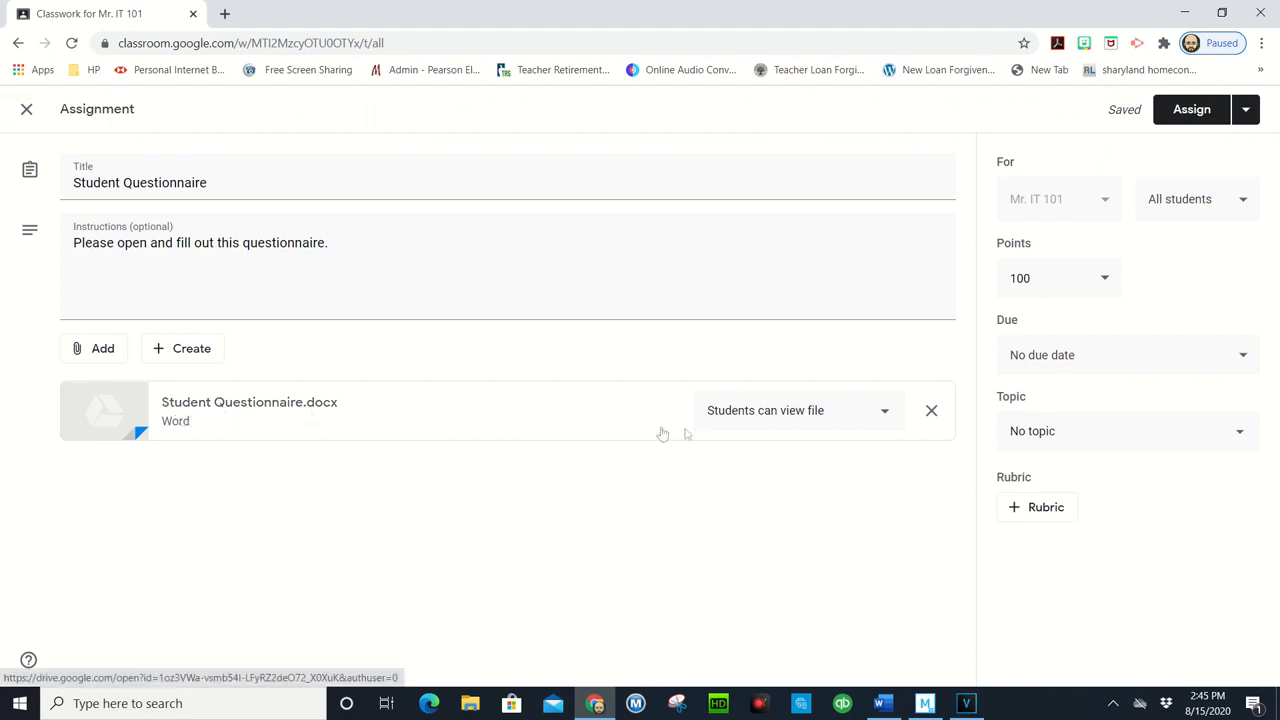
pyautogui.click(886, 414)
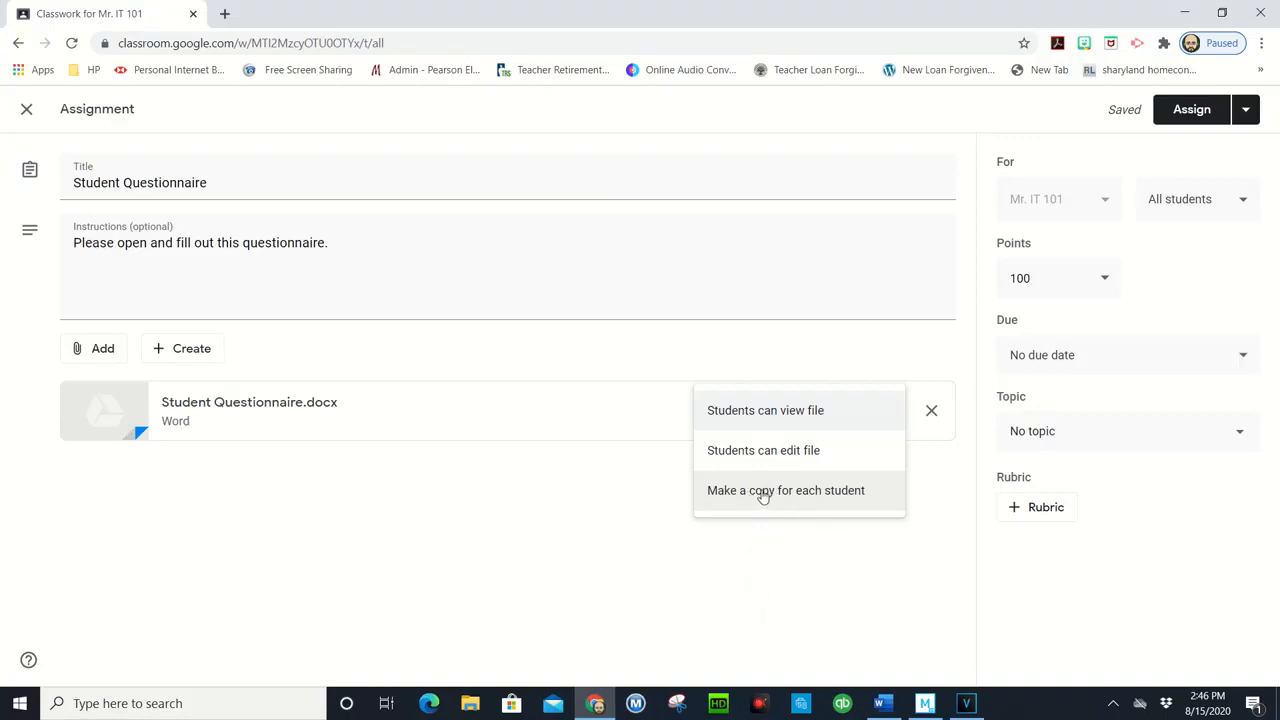
pyautogui.click(762, 492)
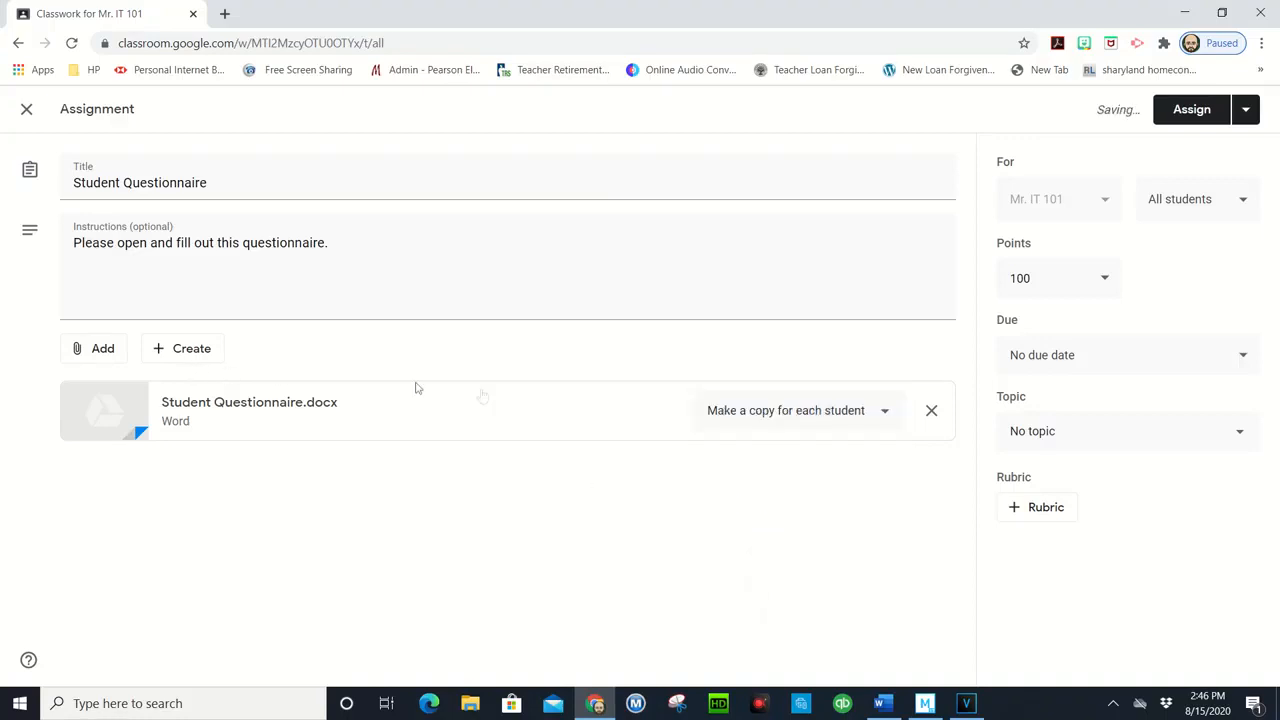
# Step: Exclude the first two students from the assignment's recipients, and select them again to assign it to all students
pyautogui.click(1236, 206)
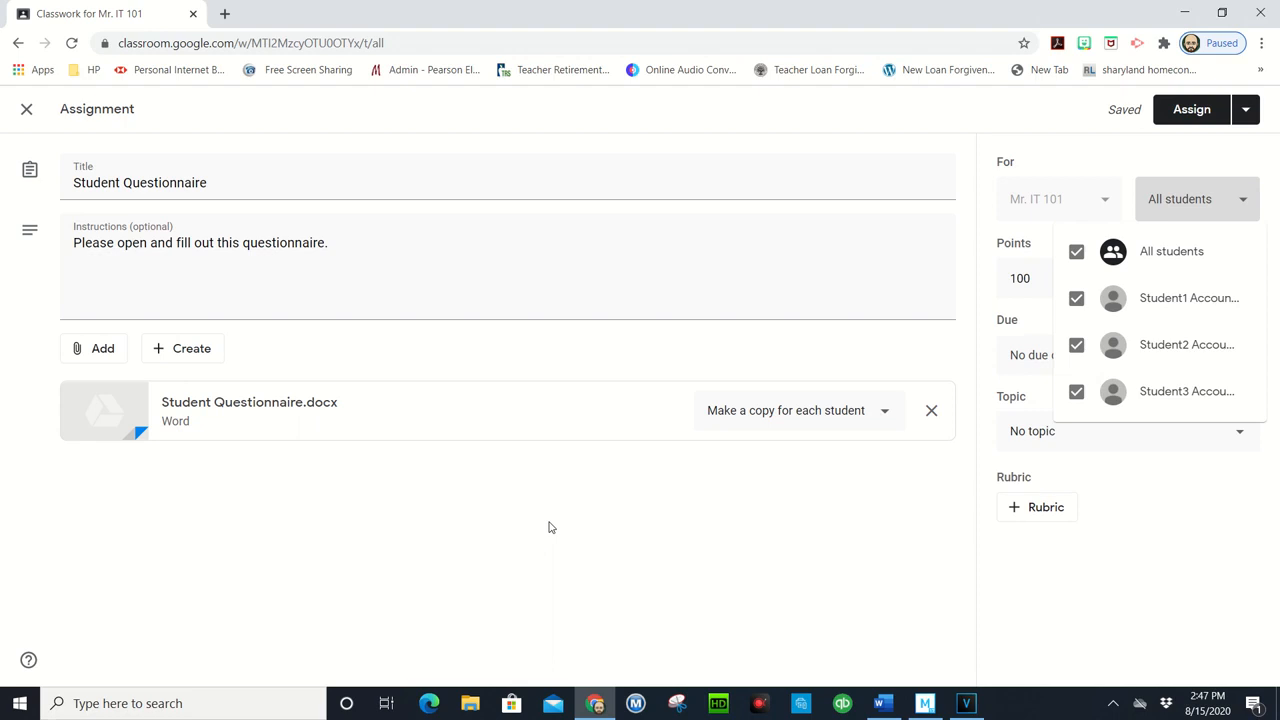
pyautogui.click(1075, 299)
pyautogui.click(1076, 345)
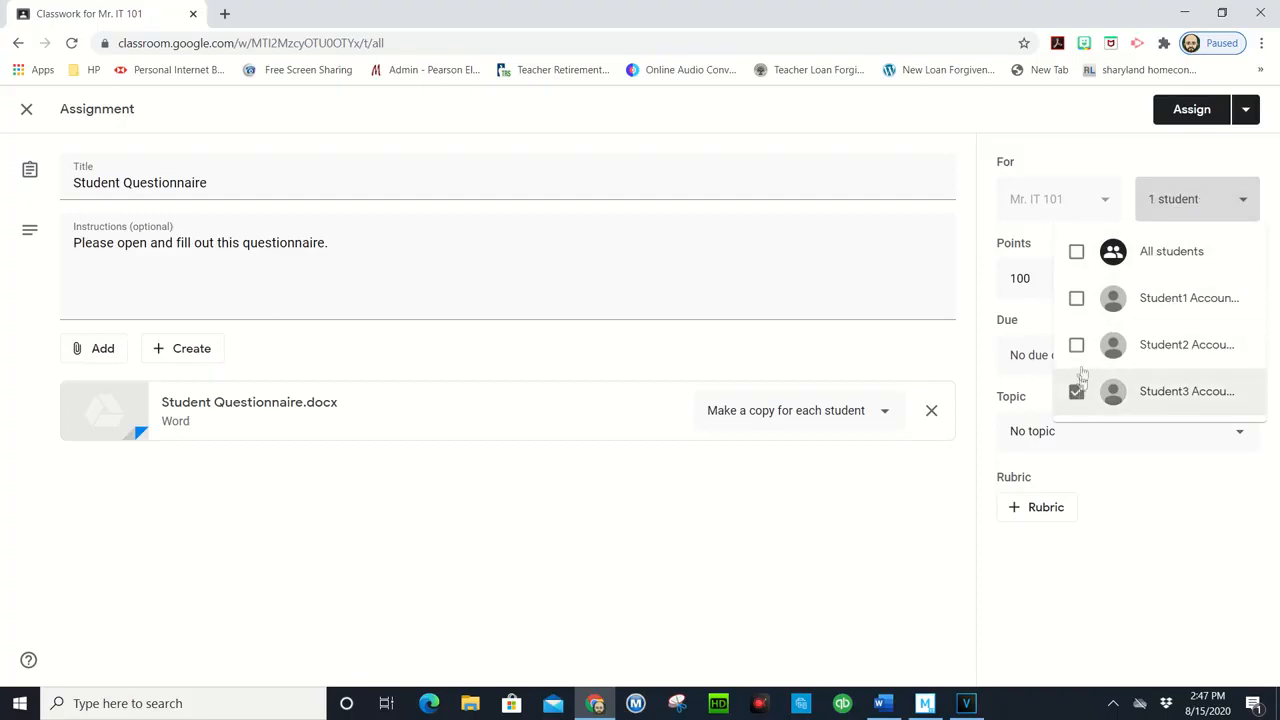
pyautogui.click(1076, 345)
pyautogui.click(1077, 299)
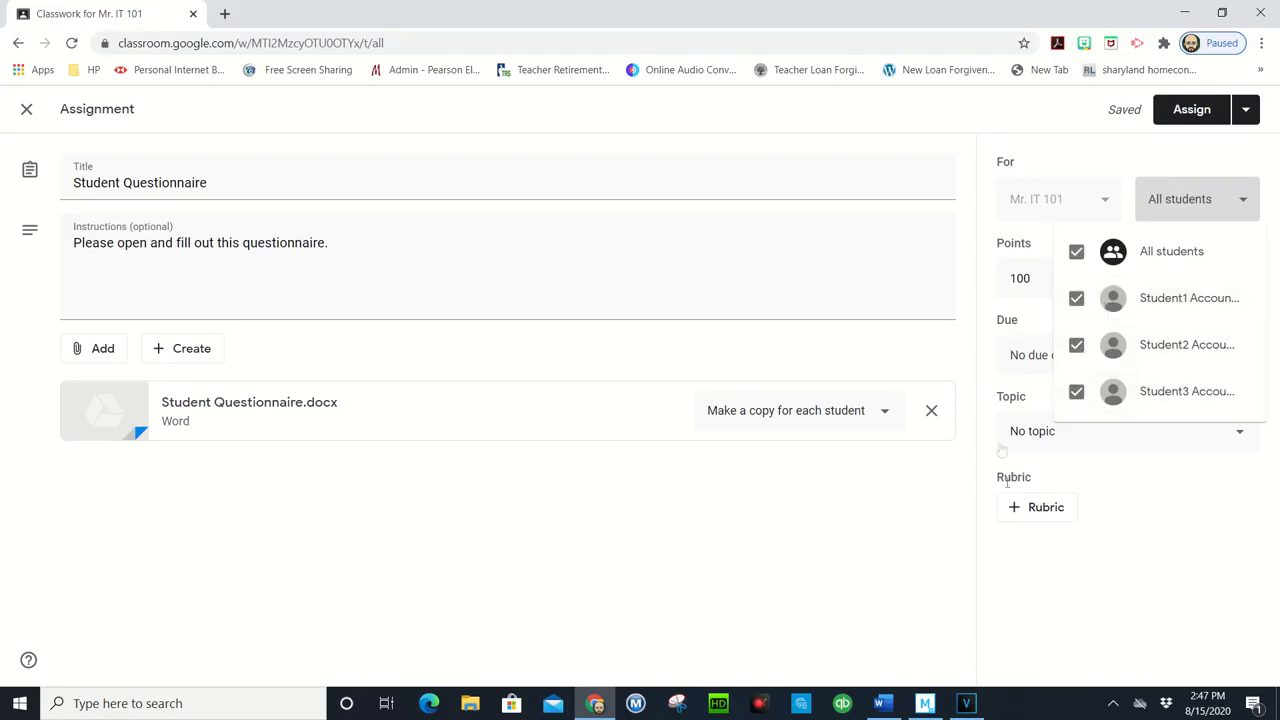
# Step: Set the assignment's due date to August 21, 2020, and check the points and topic options
pyautogui.click(1127, 534)
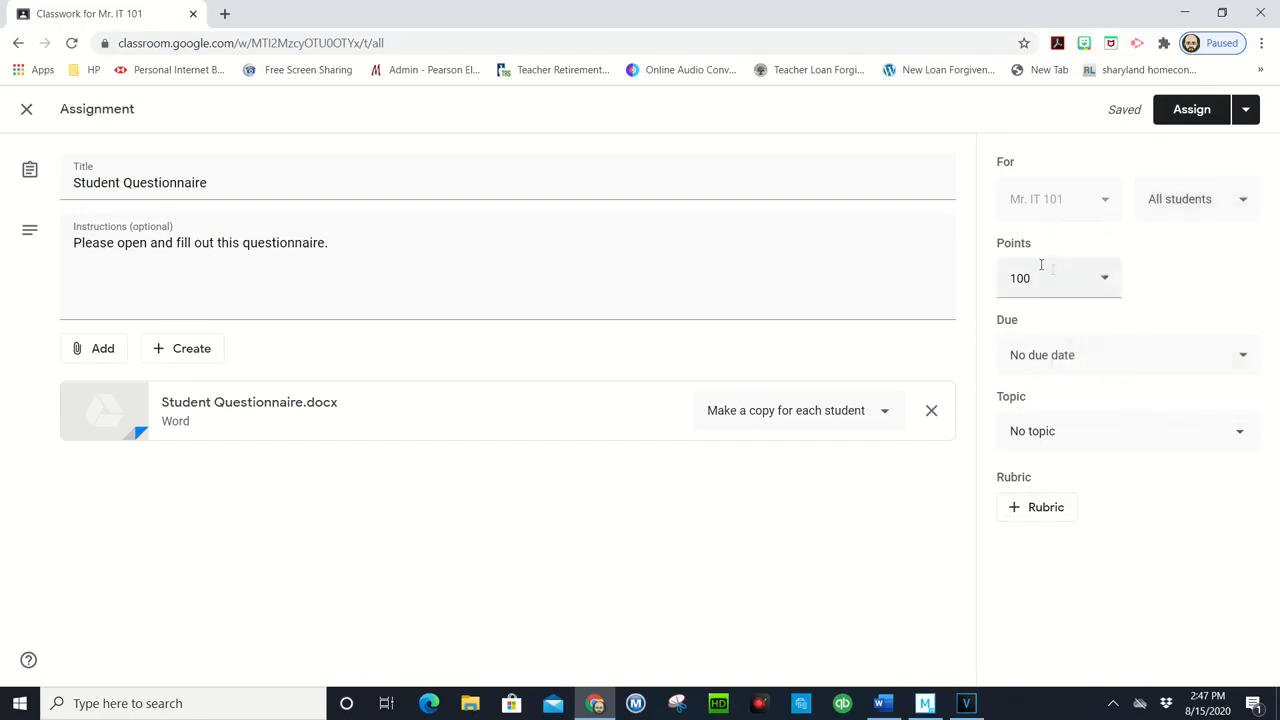
pyautogui.click(1102, 278)
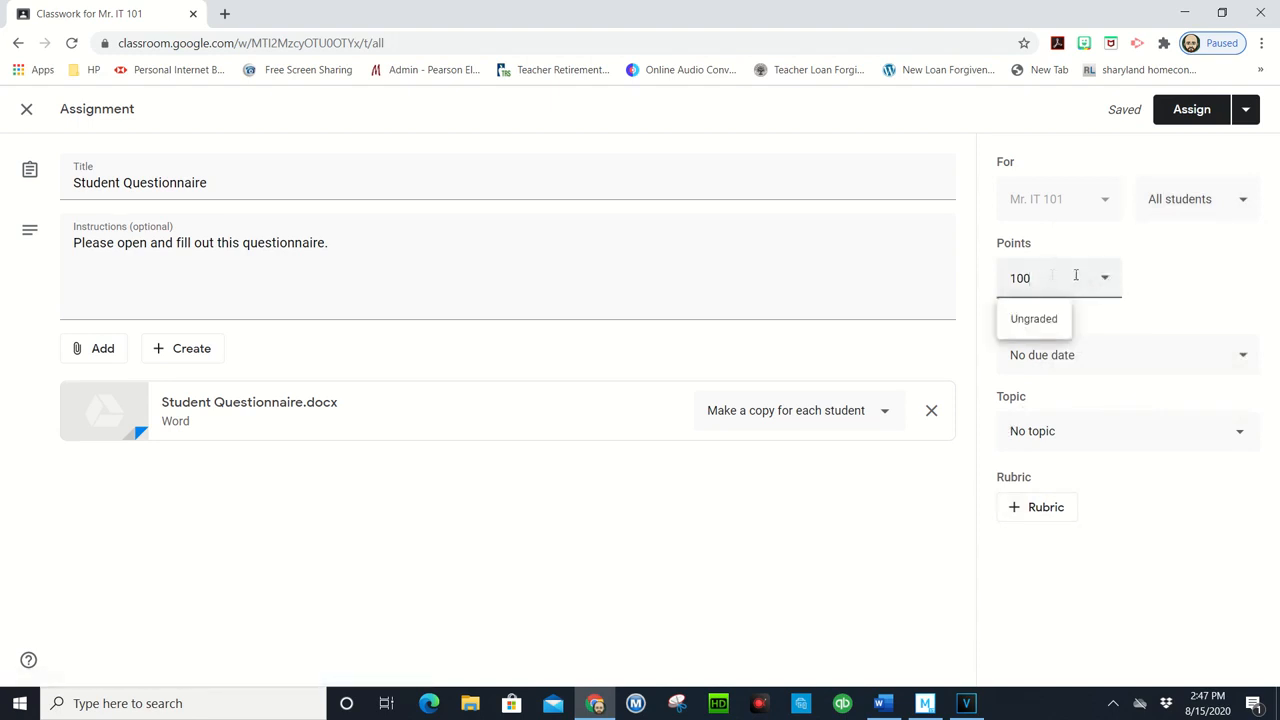
pyautogui.click(1070, 357)
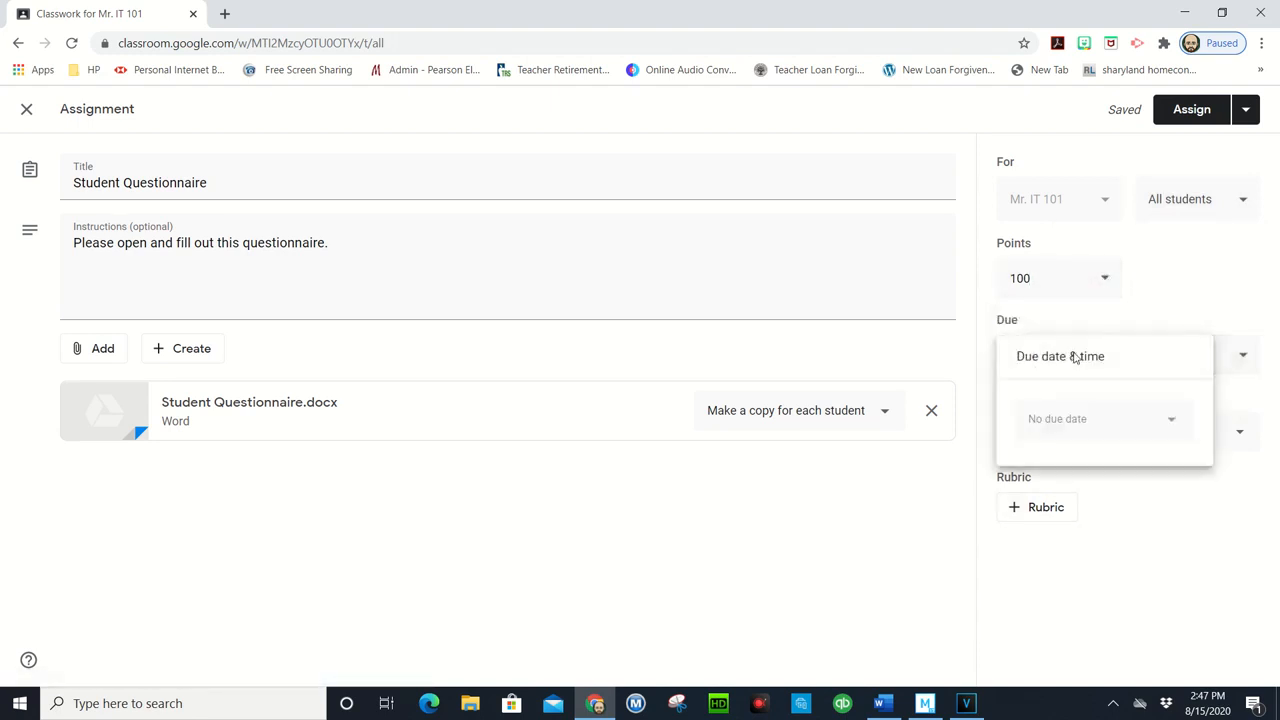
pyautogui.click(1172, 424)
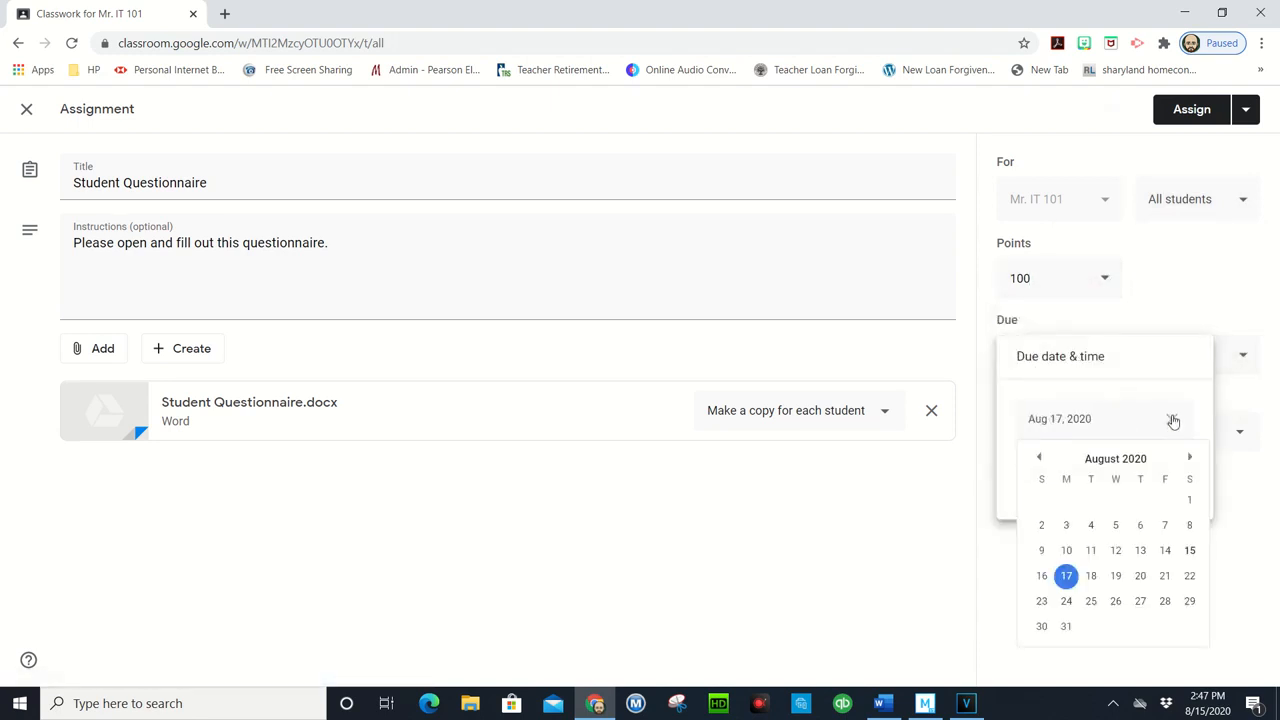
pyautogui.click(1165, 578)
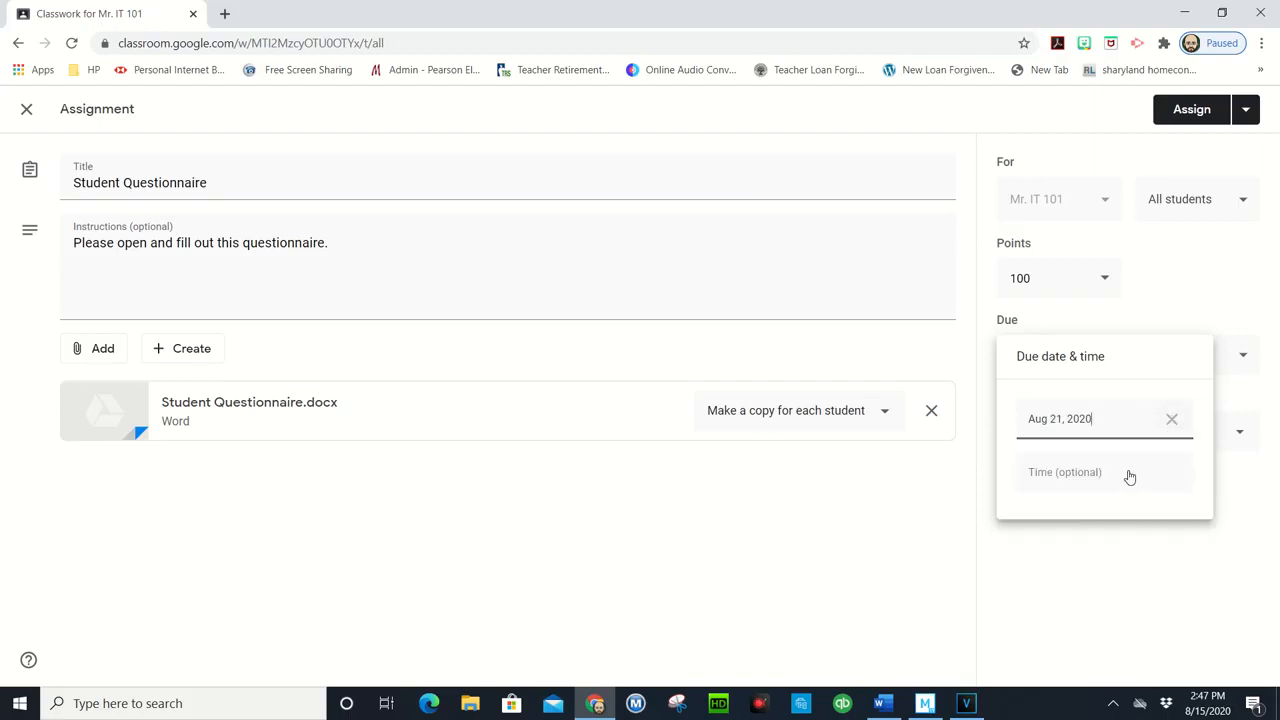
pyautogui.click(1177, 316)
pyautogui.click(1057, 434)
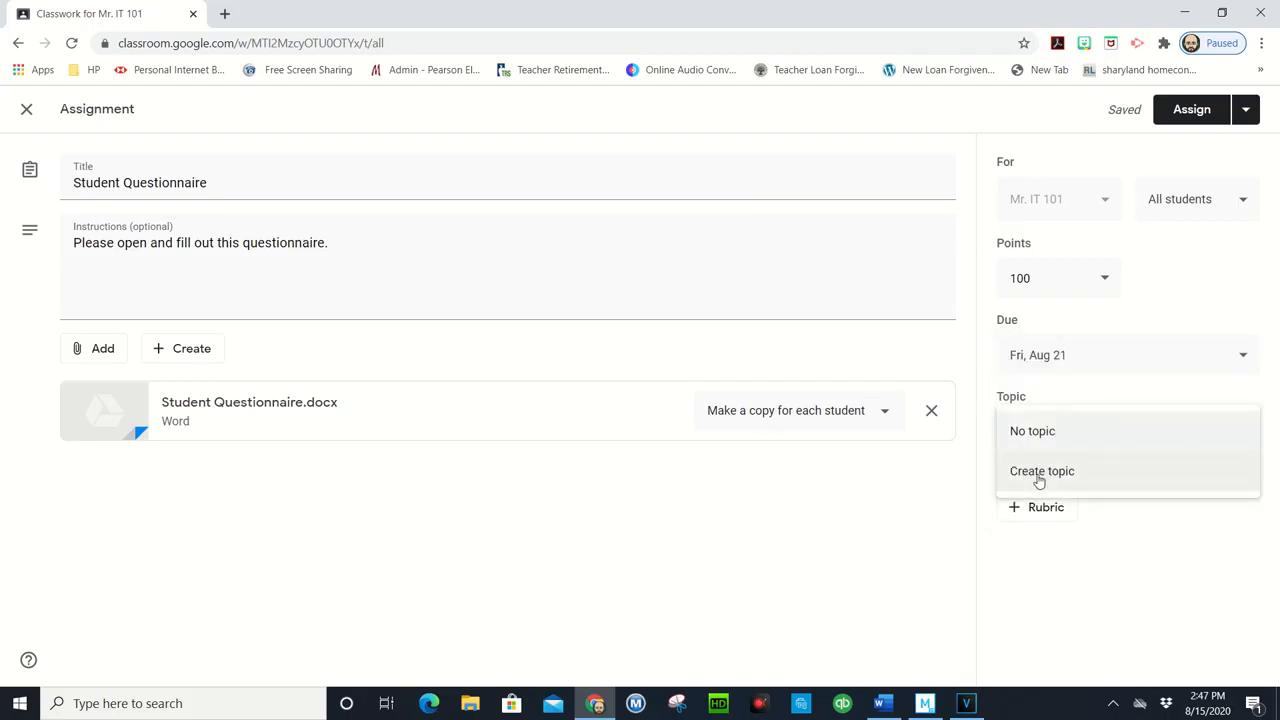
pyautogui.click(1140, 321)
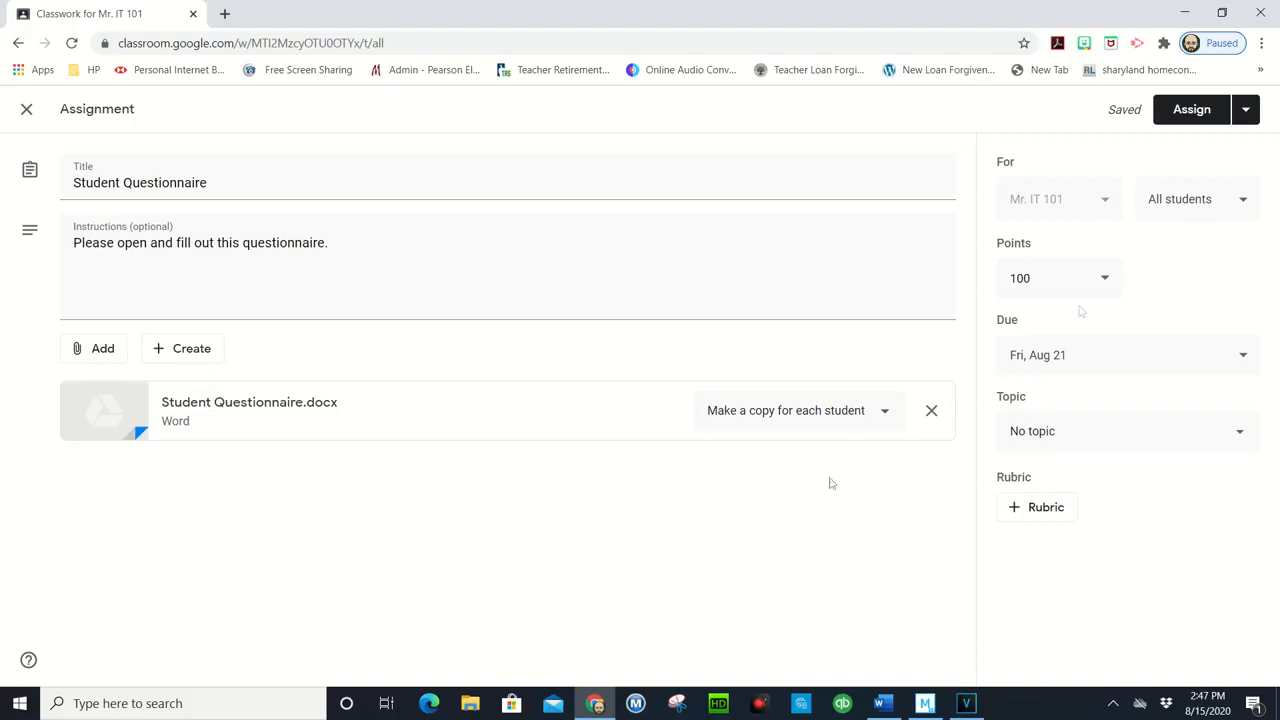
# Step: Assign the Student Questionnaire to the class and dismiss the notice about adding topics
pyautogui.click(1247, 115)
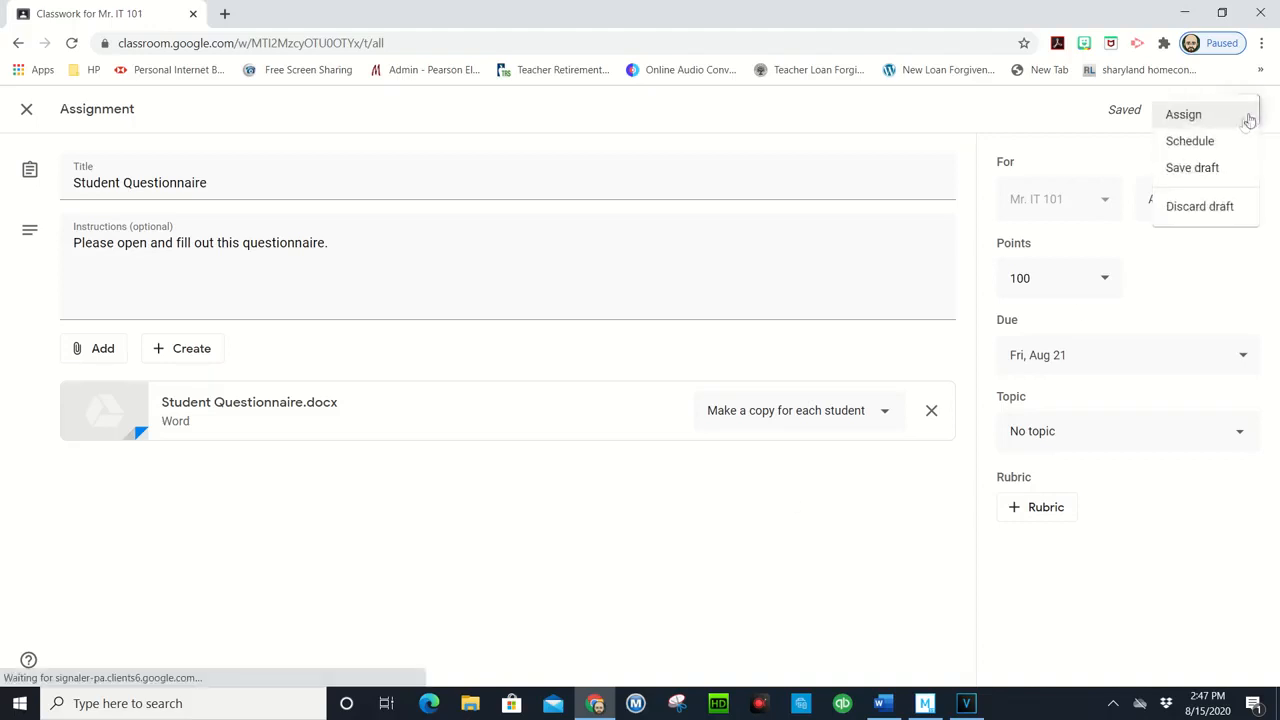
pyautogui.click(1191, 117)
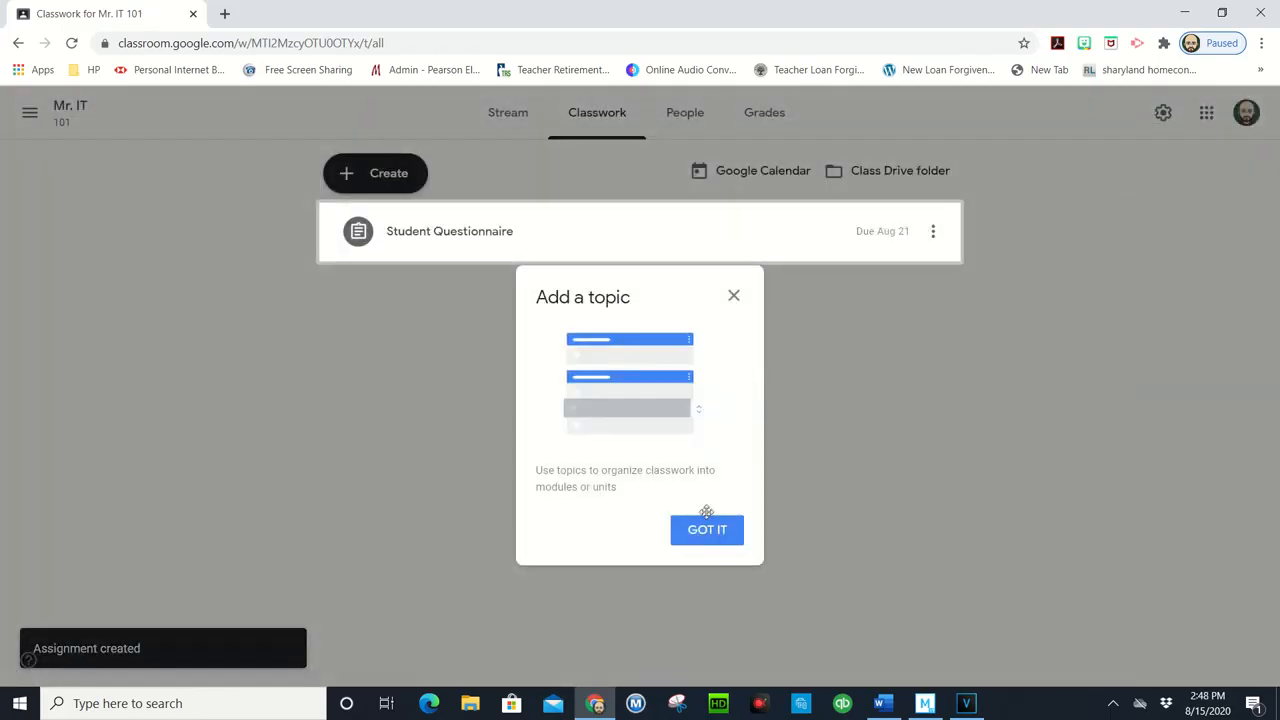
pyautogui.click(710, 532)
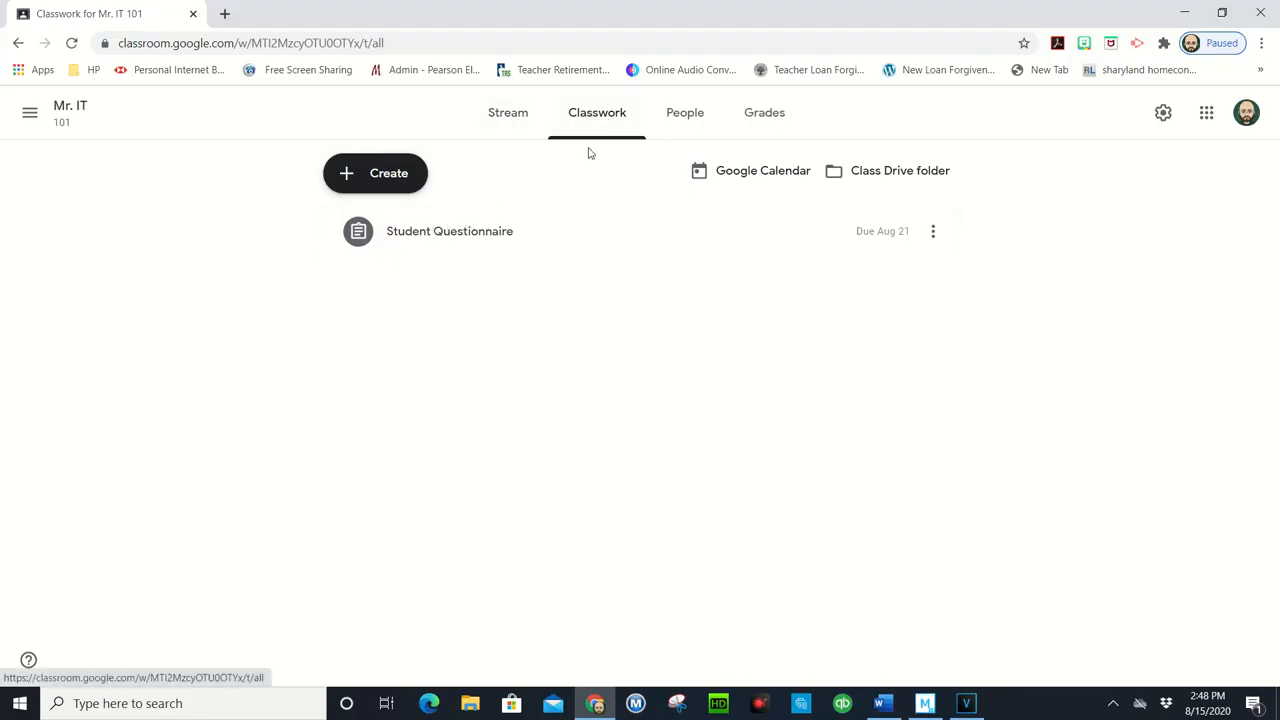
# Step: Check the new assignment's post in the class stream, and expand the Student Questionnaire's details in the classwork list
pyautogui.click(522, 136)
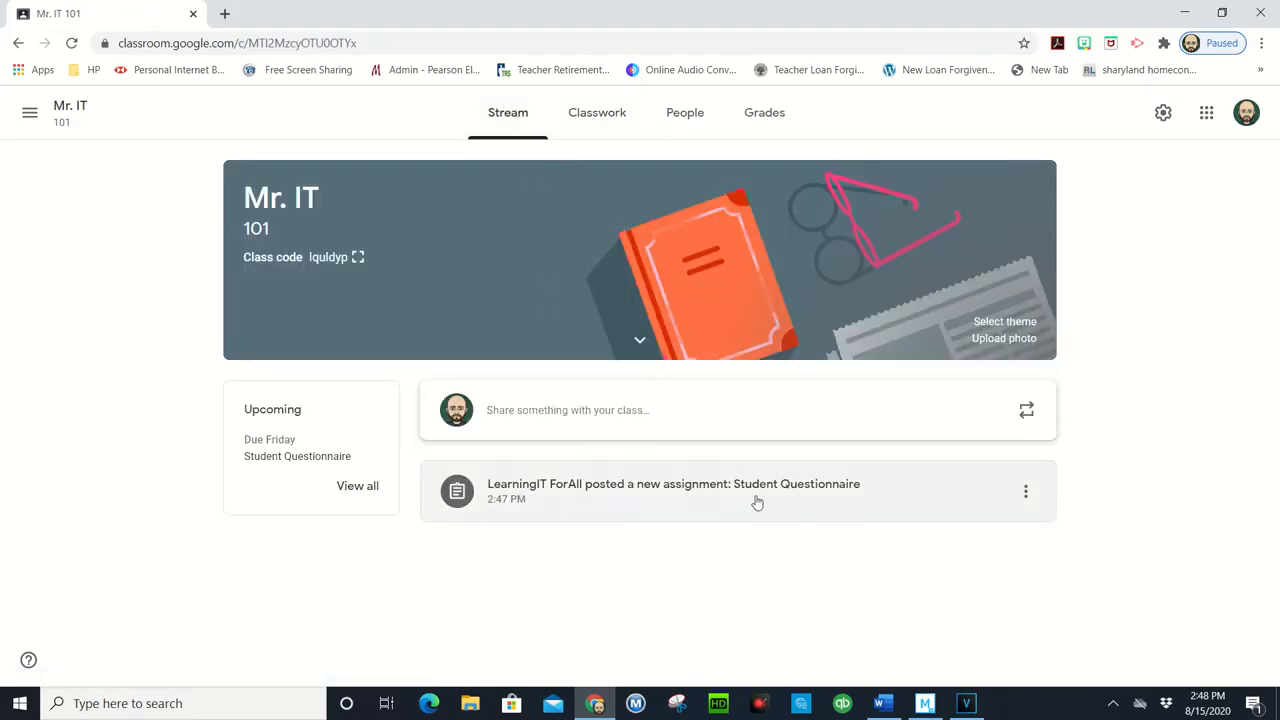
pyautogui.click(599, 116)
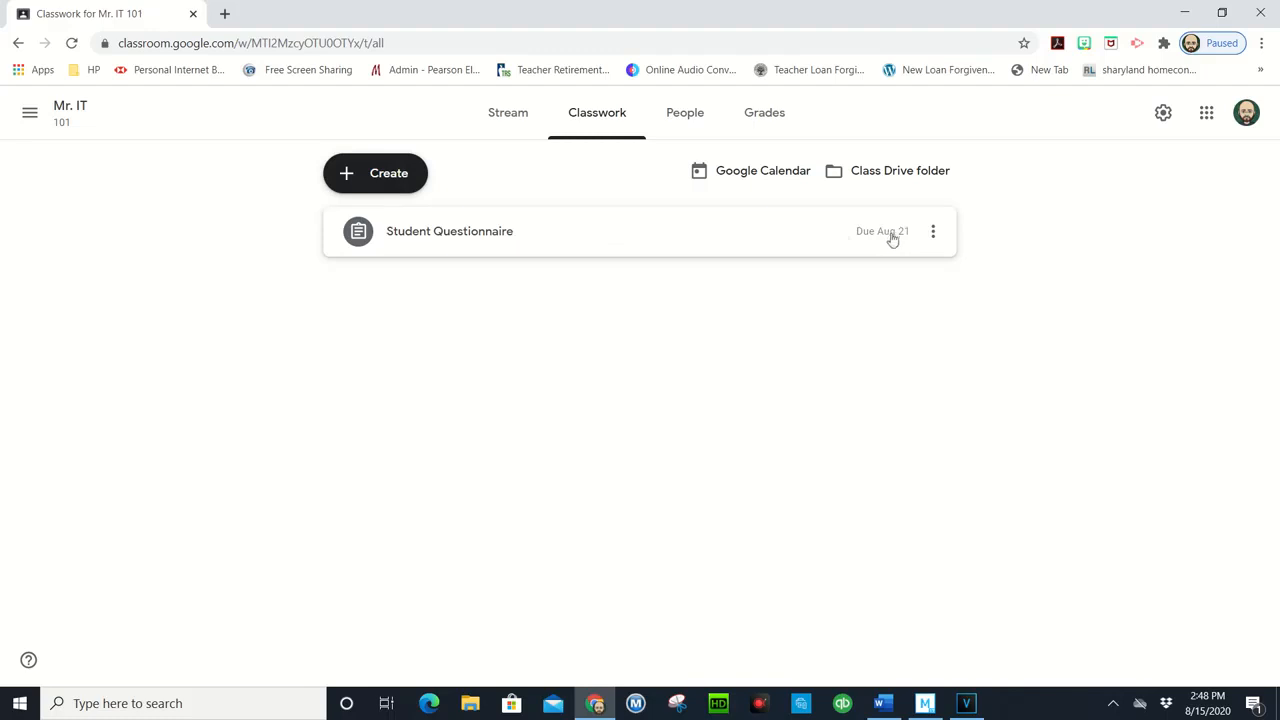
pyautogui.click(462, 243)
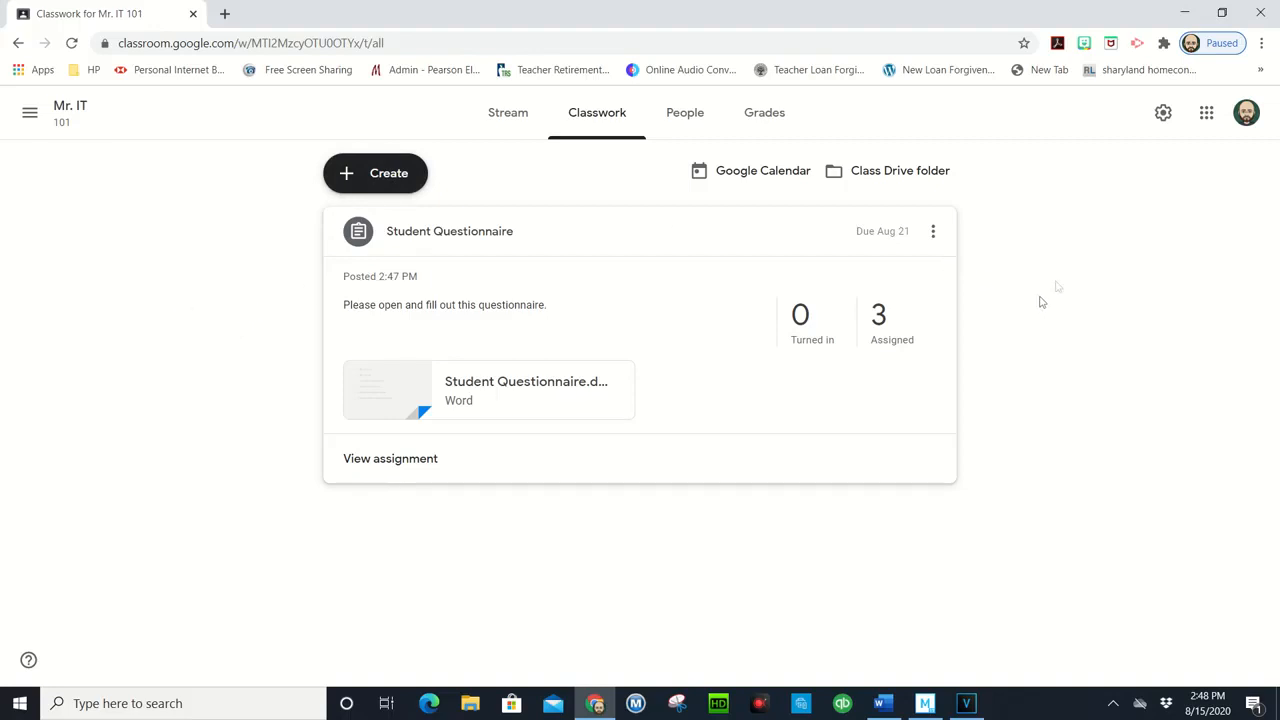
# Step: Switch to Google Docs and create a blank document
pyautogui.click(1207, 114)
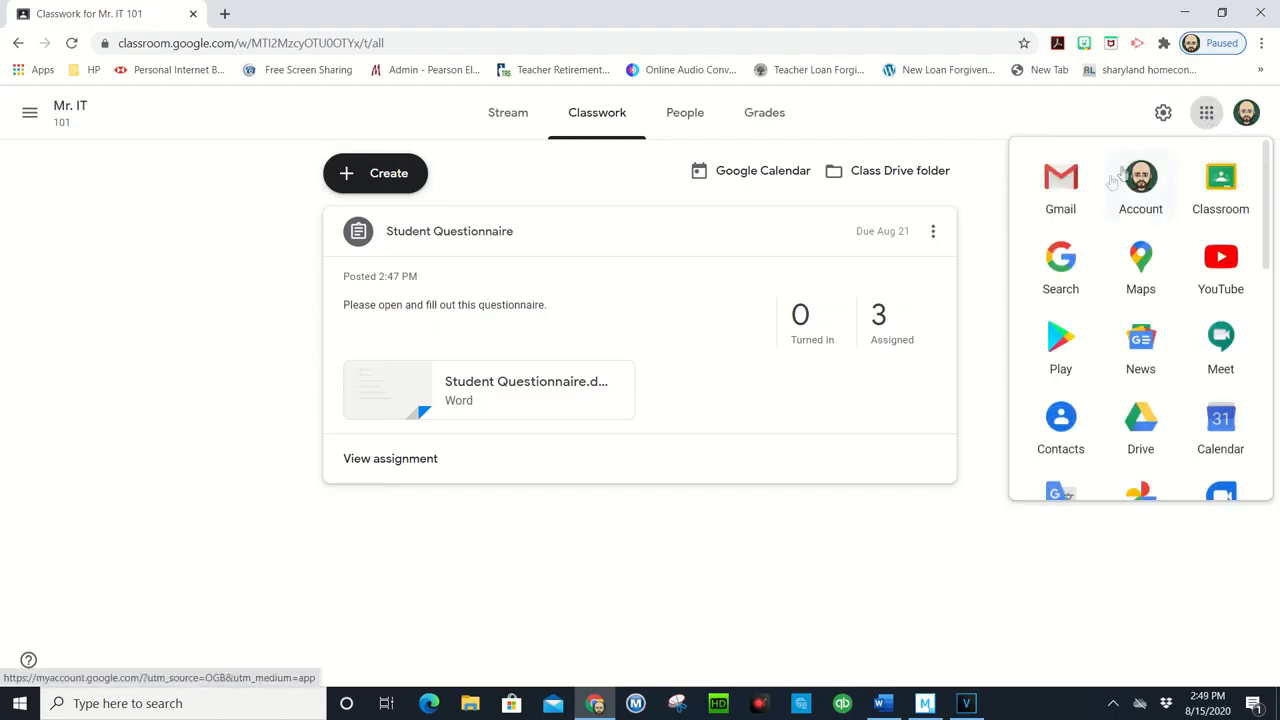
pyautogui.scroll(-1, 1081, 250)
pyautogui.scroll(-3, 1081, 262)
pyautogui.scroll(5, 1106, 266)
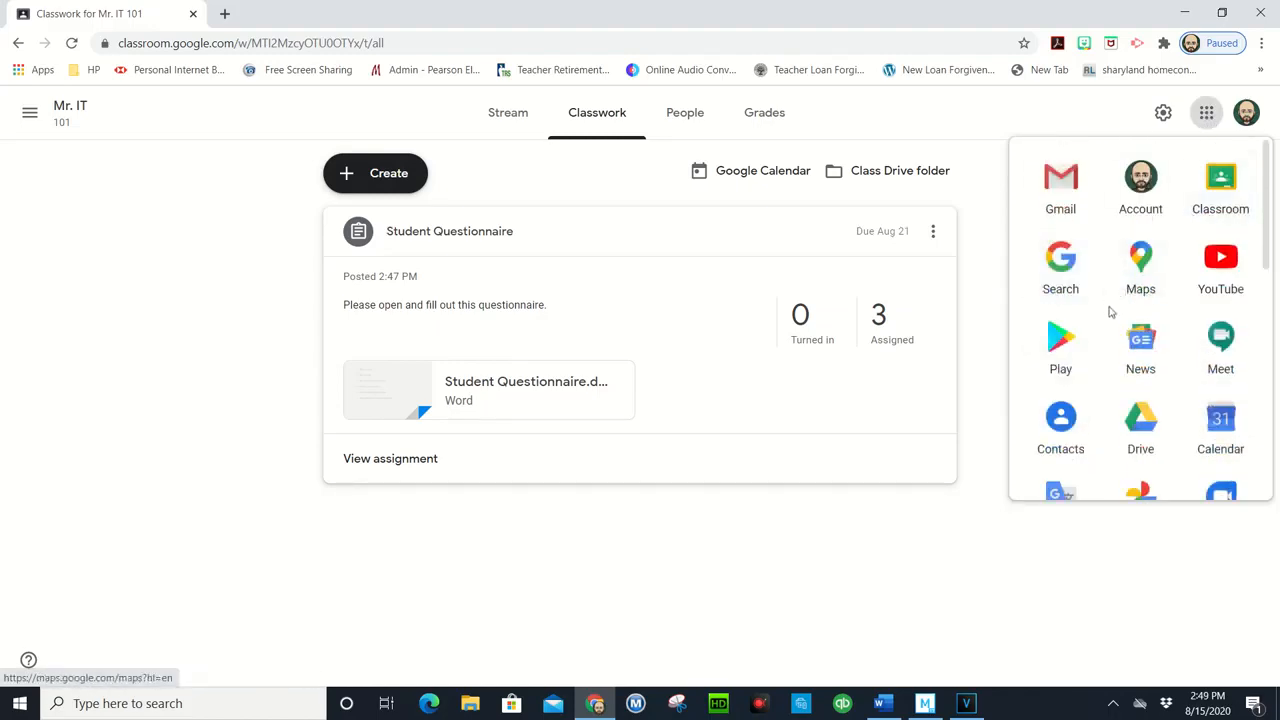
pyautogui.scroll(-1, 1114, 320)
pyautogui.scroll(-4, 1138, 350)
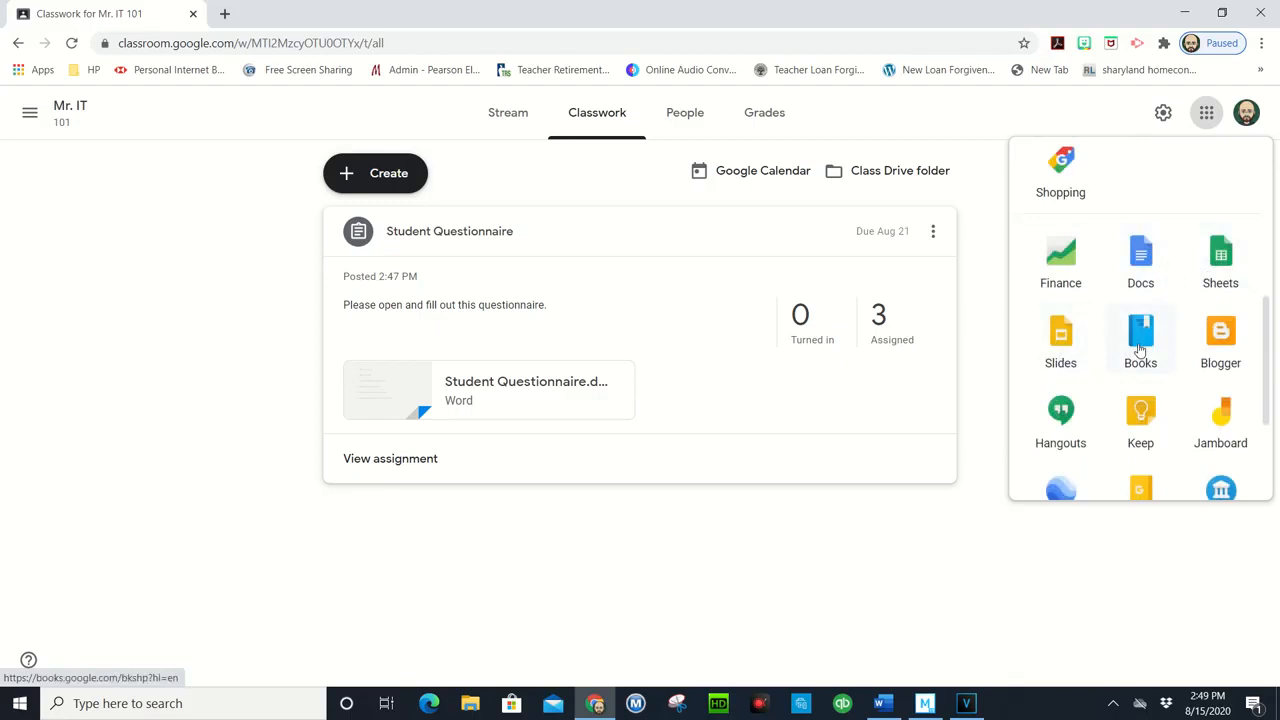
pyautogui.click(1143, 258)
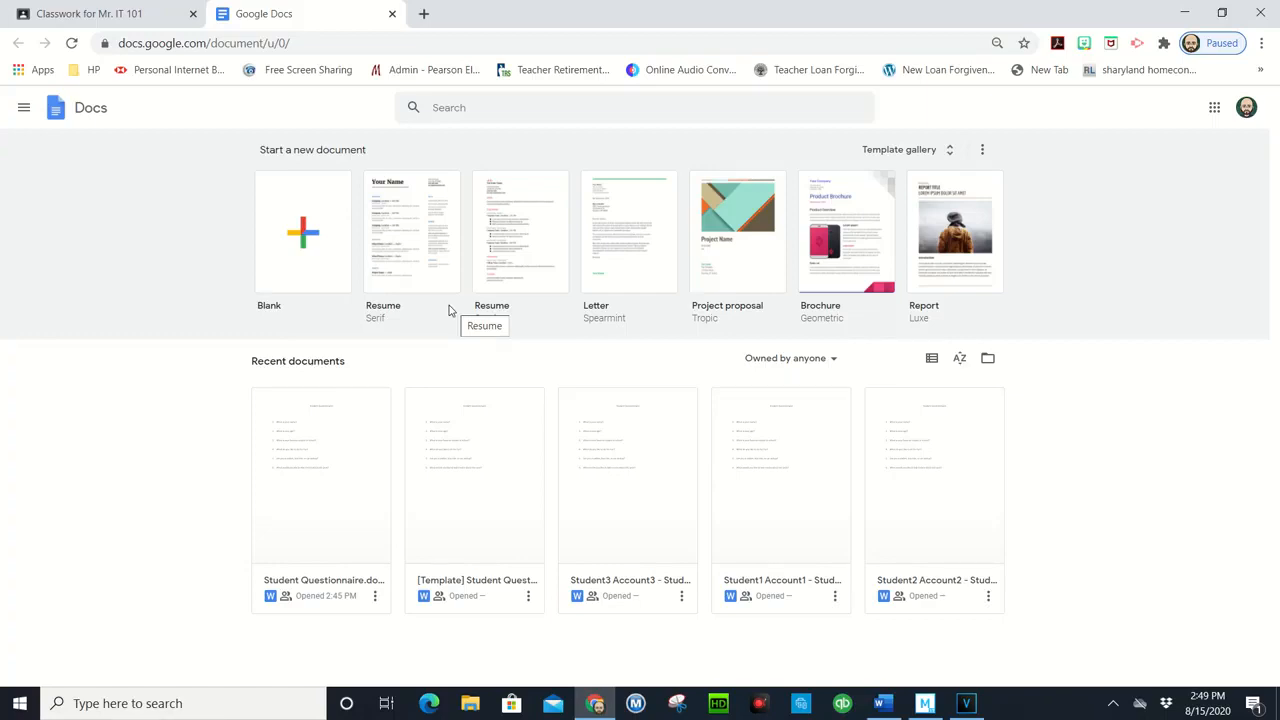
pyautogui.click(304, 252)
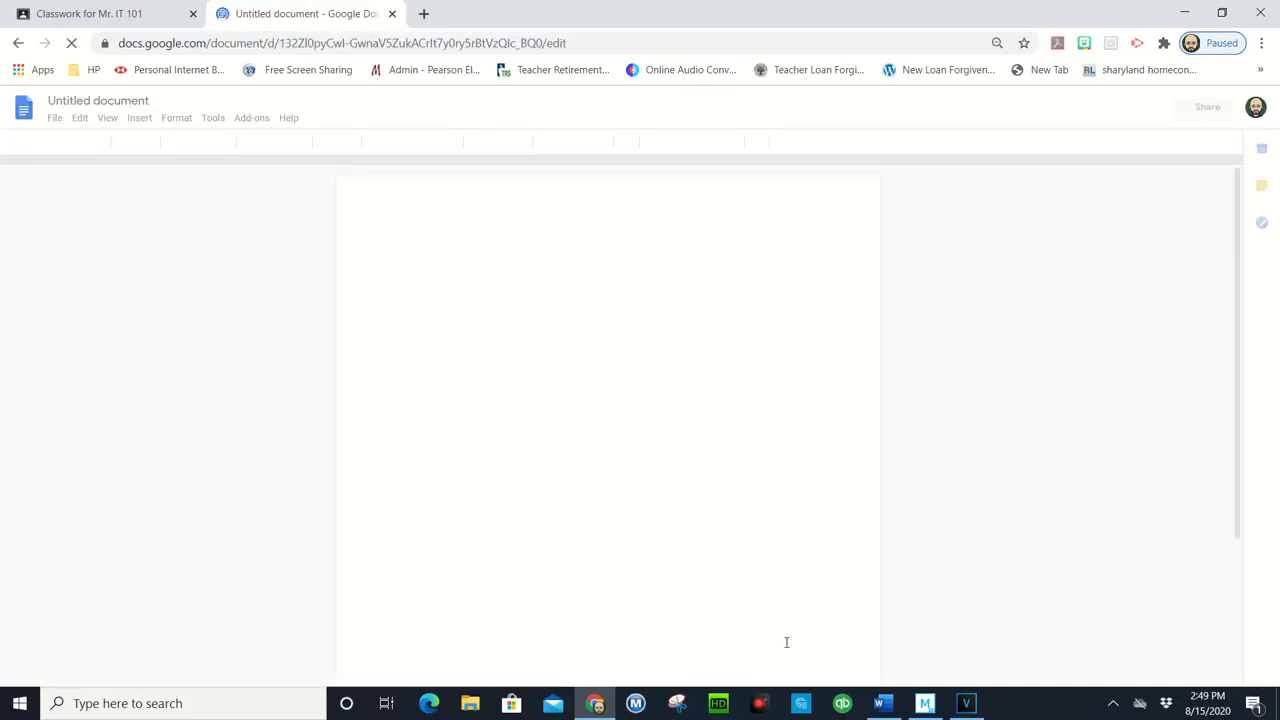
# Step: Copy the Technology Survey title and its five questions from the open Word document into the blank Google Docs document
pyautogui.click(885, 709)
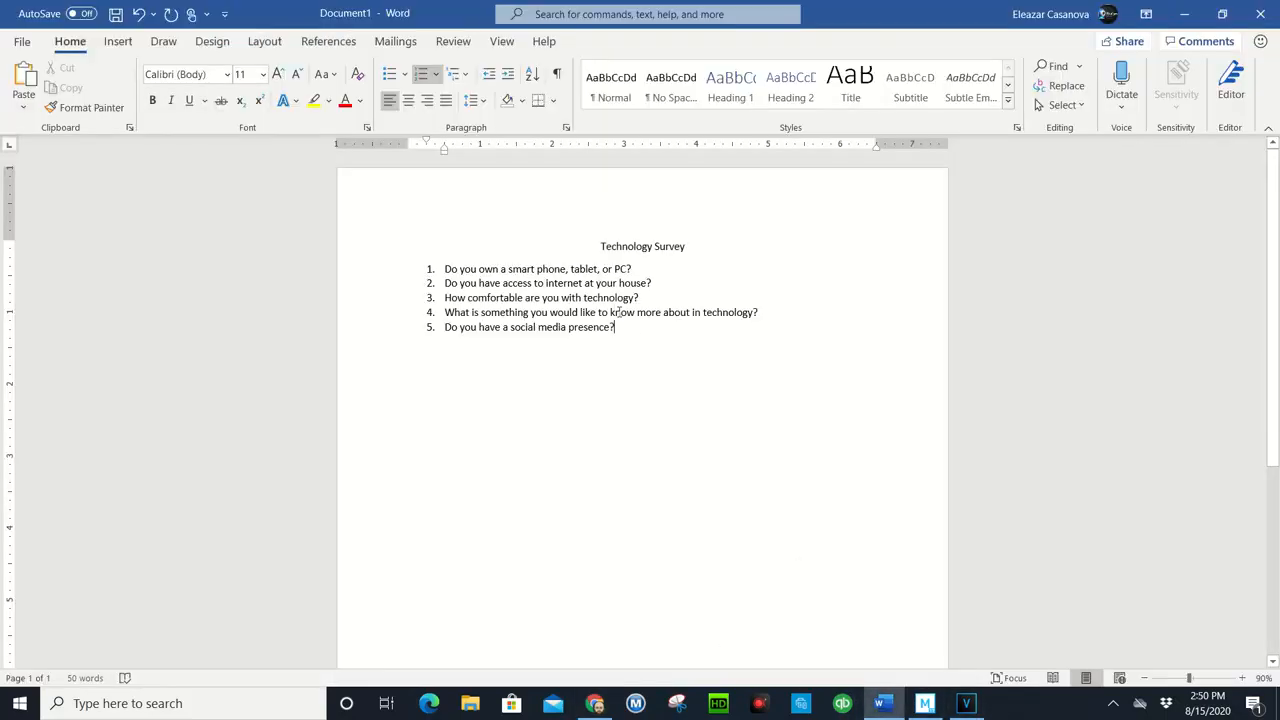
pyautogui.moveTo(638, 338); pyautogui.dragTo(438, 194)
pyautogui.hotkey('ctrl', 'c')
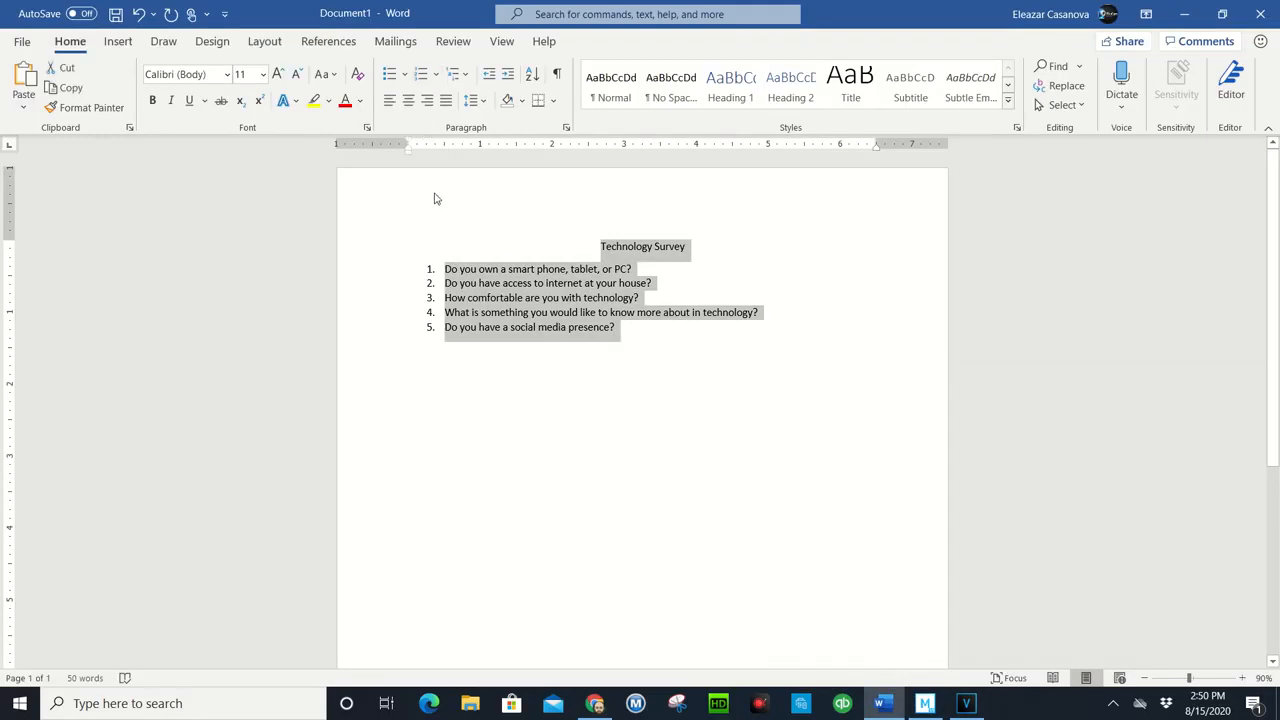
pyautogui.hotkey('alt', 'Tab')
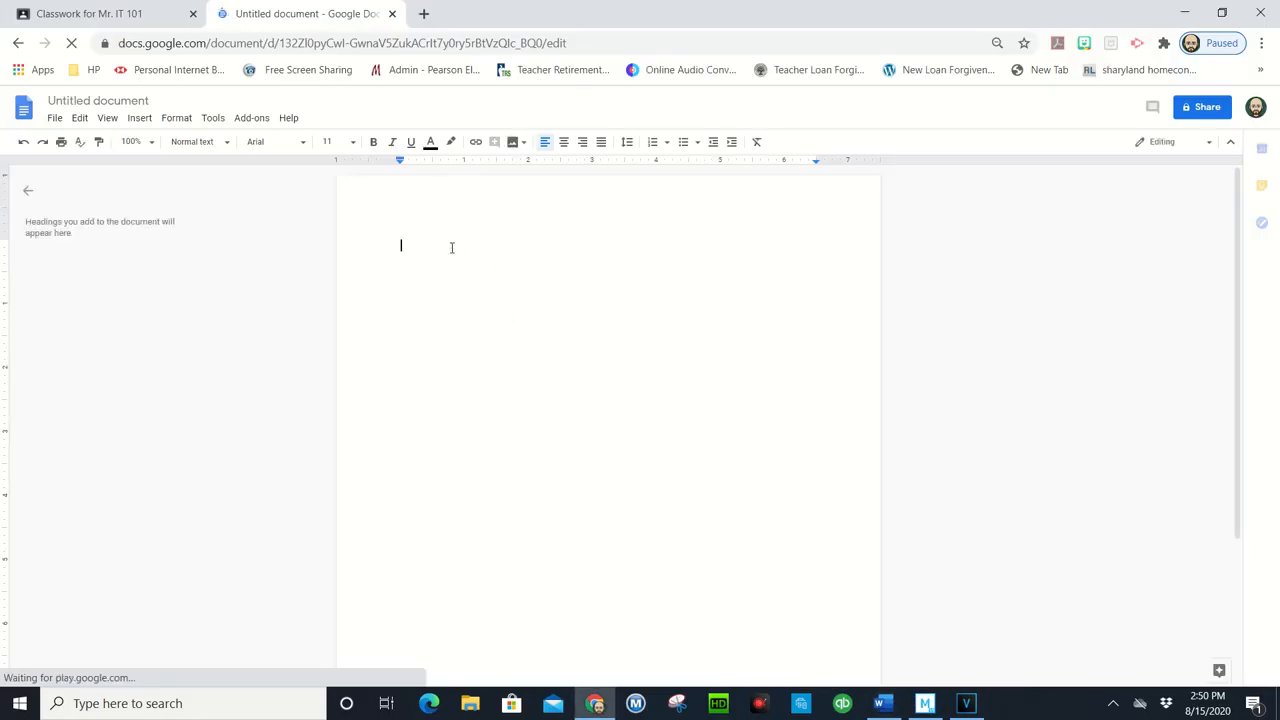
pyautogui.hotkey('ctrl', 'v')
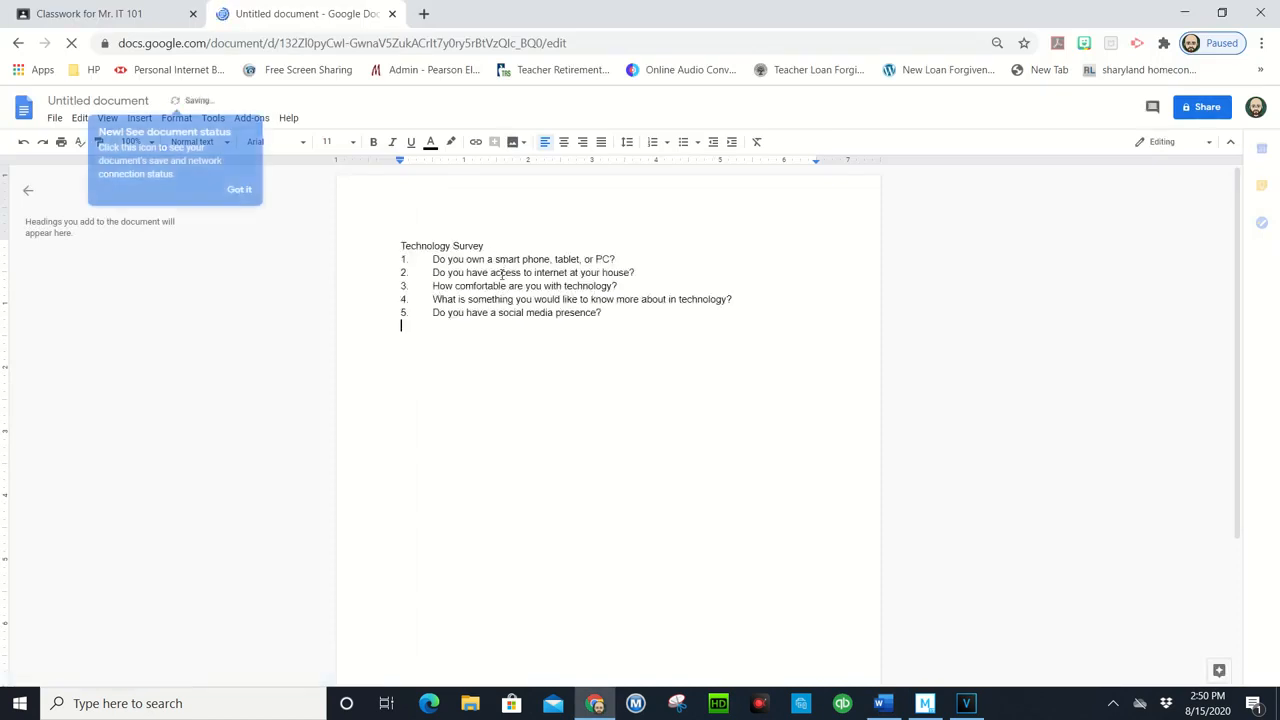
# Step: Center the "Technology Survey" title line above the questions
pyautogui.moveTo(487, 246); pyautogui.dragTo(388, 235)
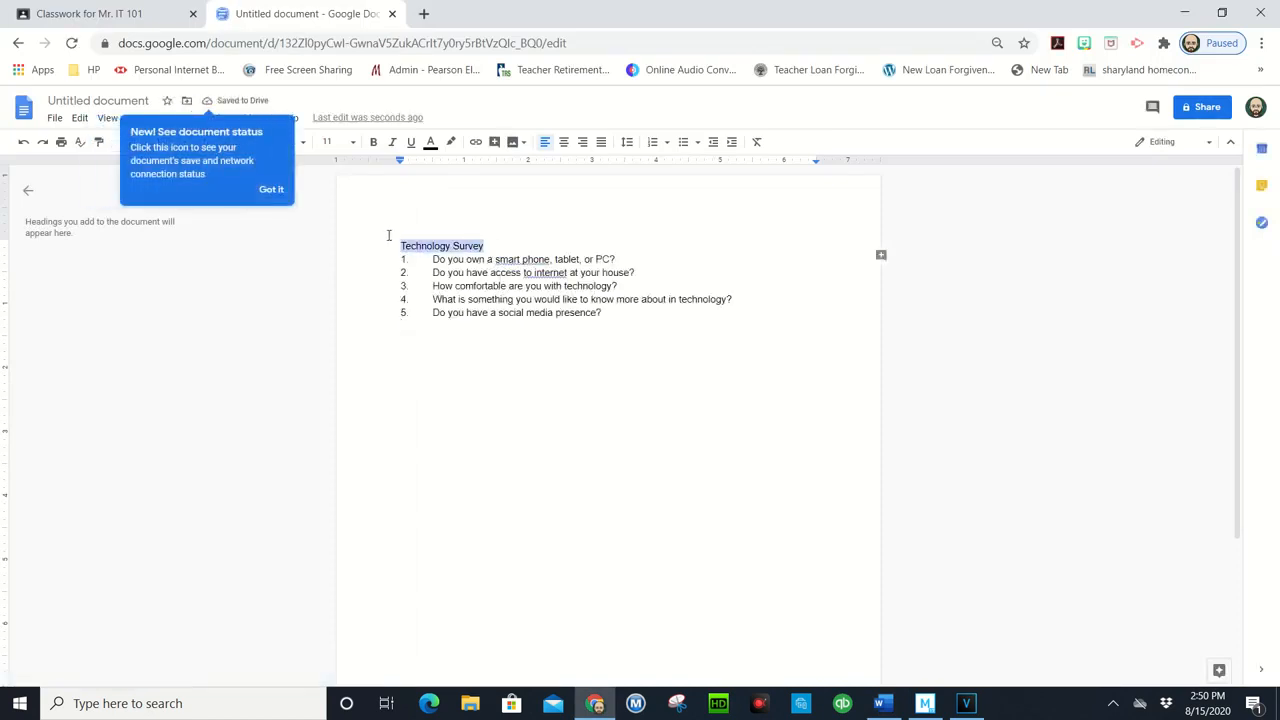
pyautogui.click(561, 145)
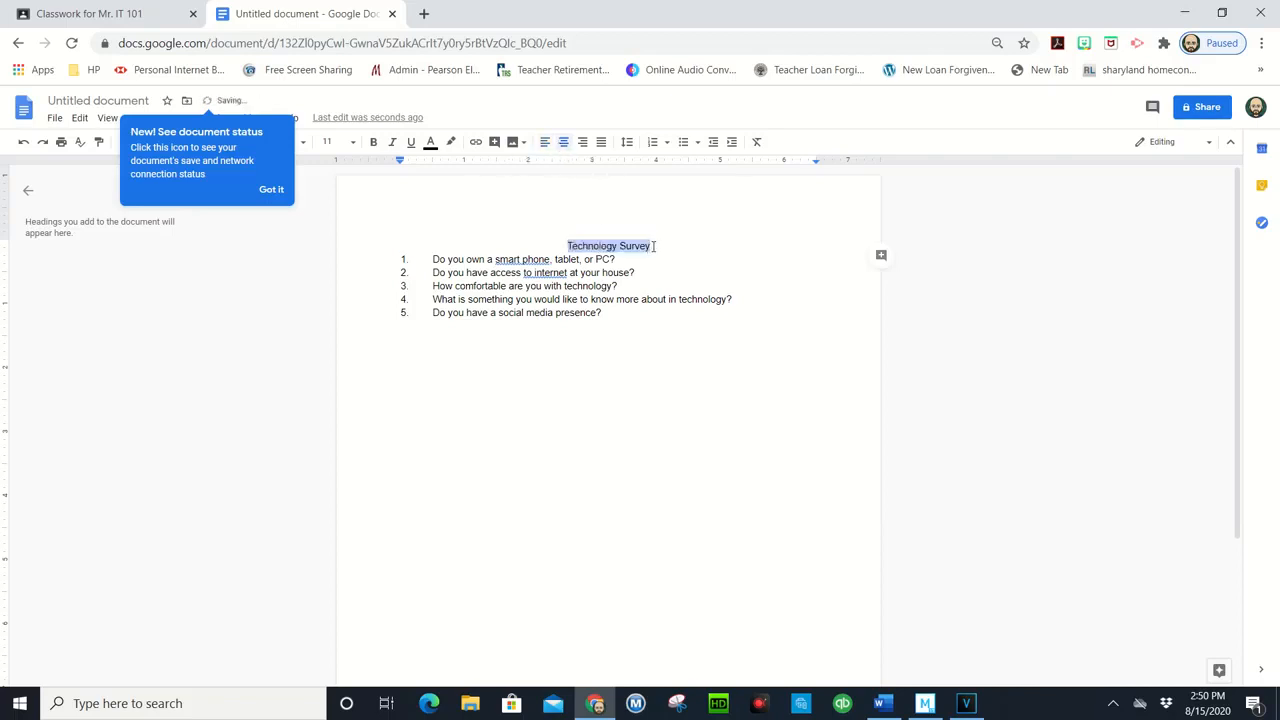
pyautogui.click(629, 334)
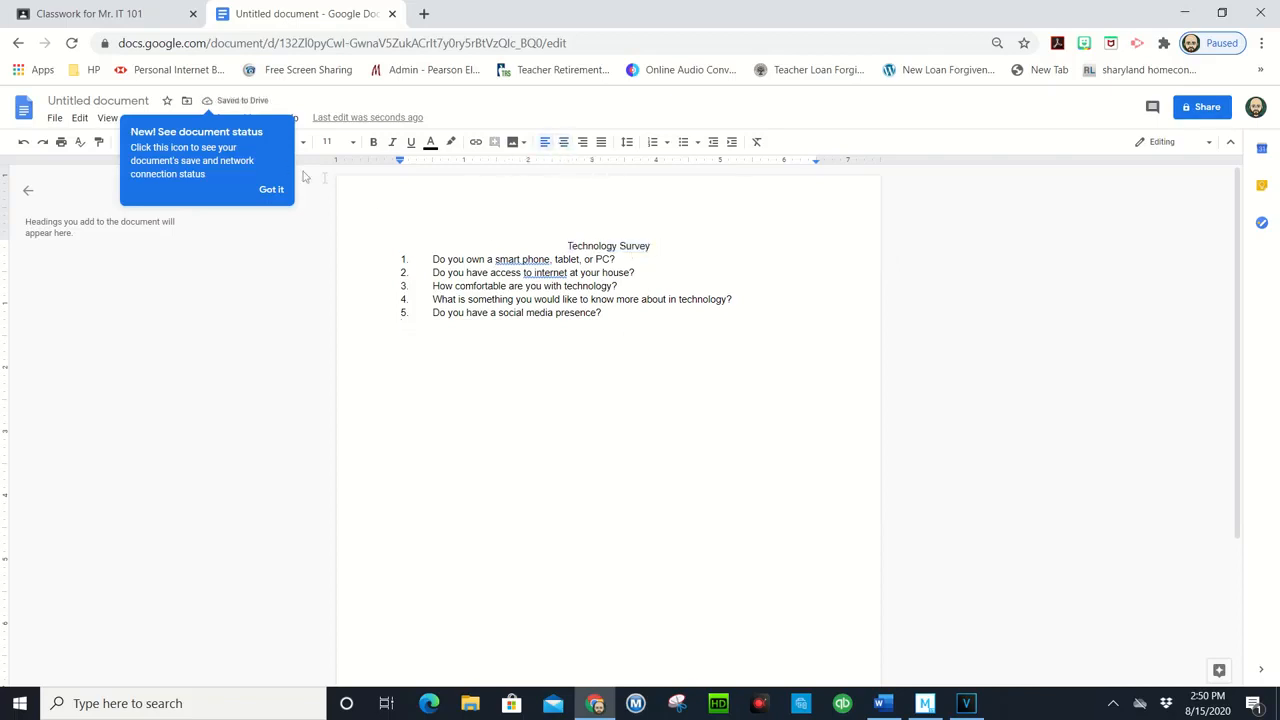
# Step: Name the document "Technology Survey" and dismiss the document status notice
pyautogui.click(99, 100)
pyautogui.hotkey('ctrl', 'c')
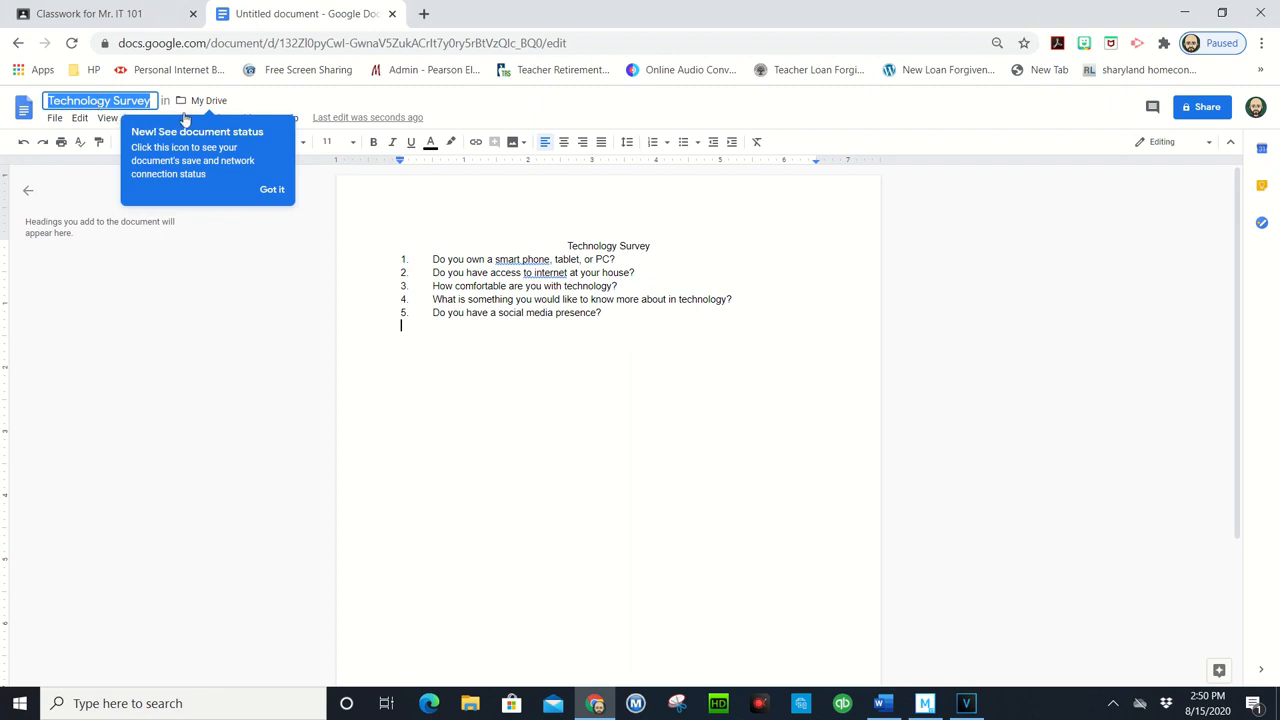
pyautogui.click(601, 382)
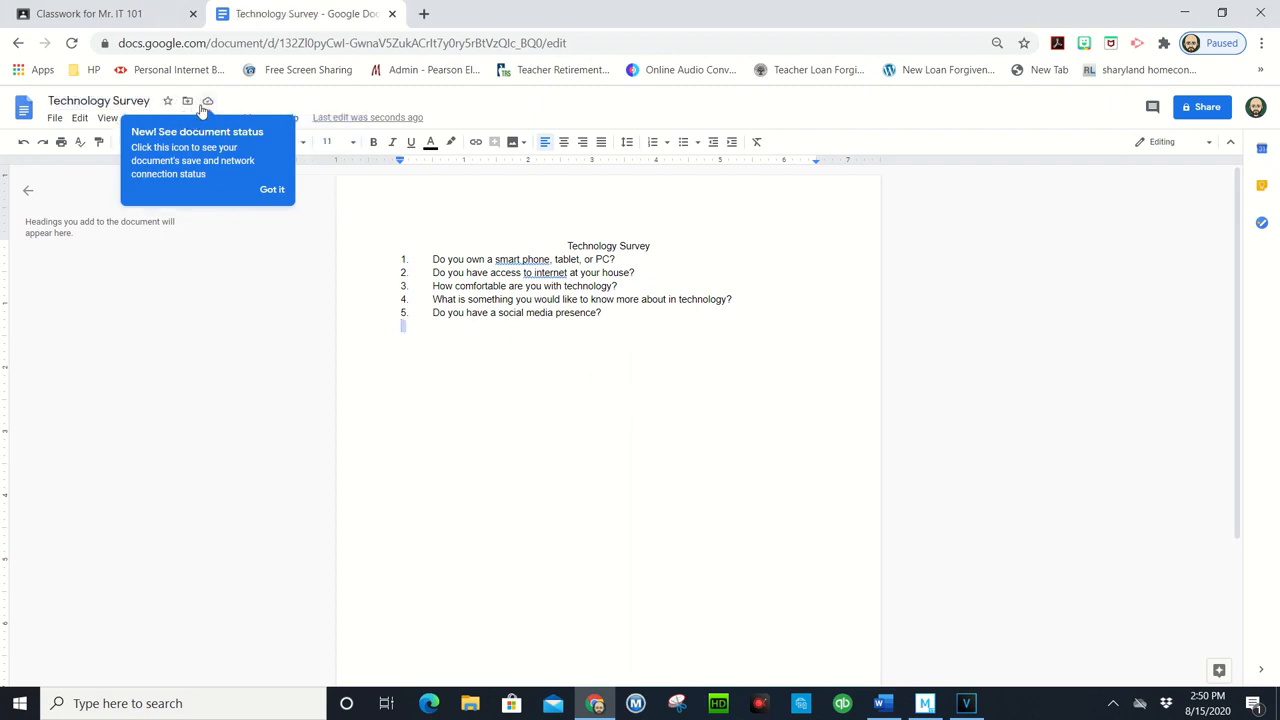
pyautogui.click(272, 189)
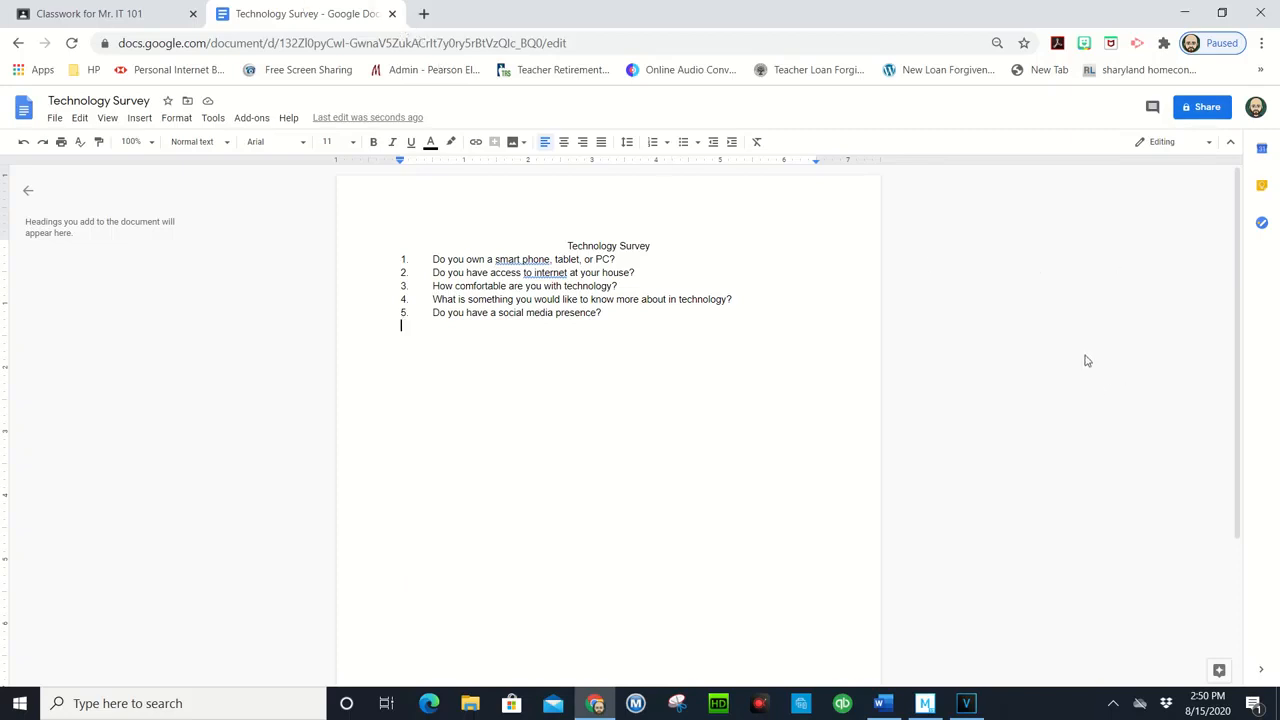
# Step: Close the document and create a new assignment in Google Classroom titled "Technology Survey"
pyautogui.click(392, 15)
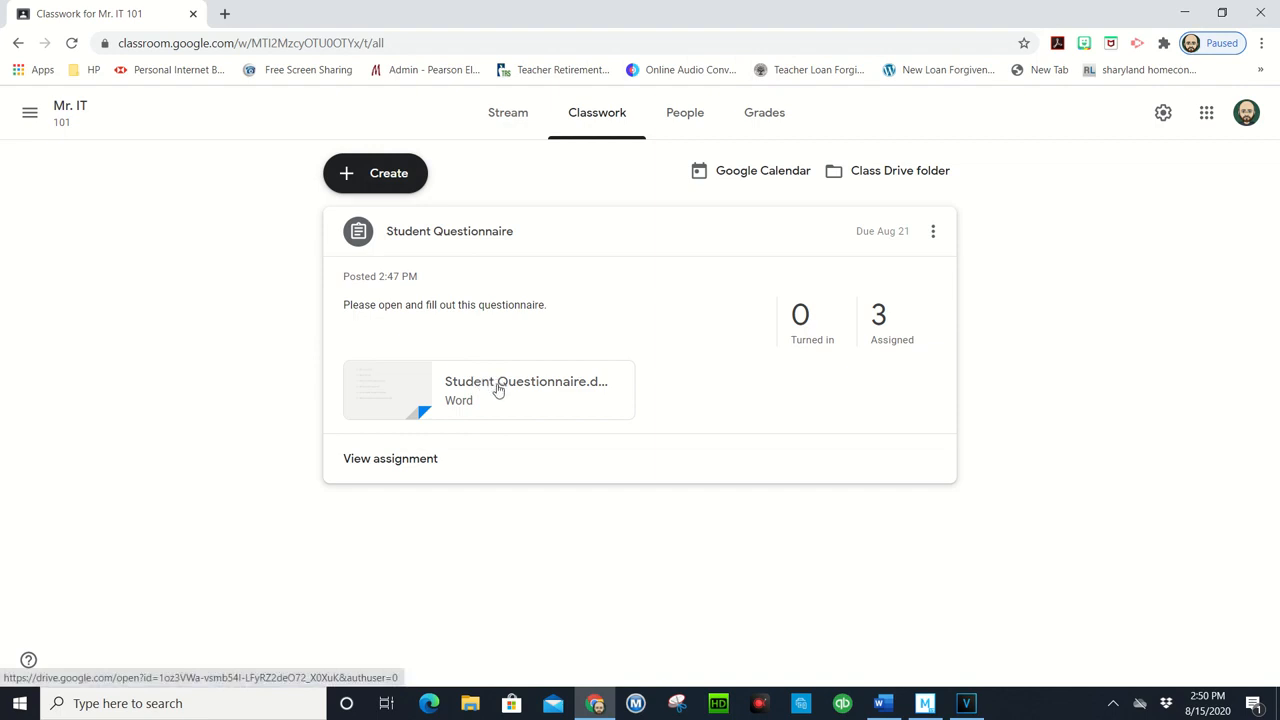
pyautogui.click(397, 177)
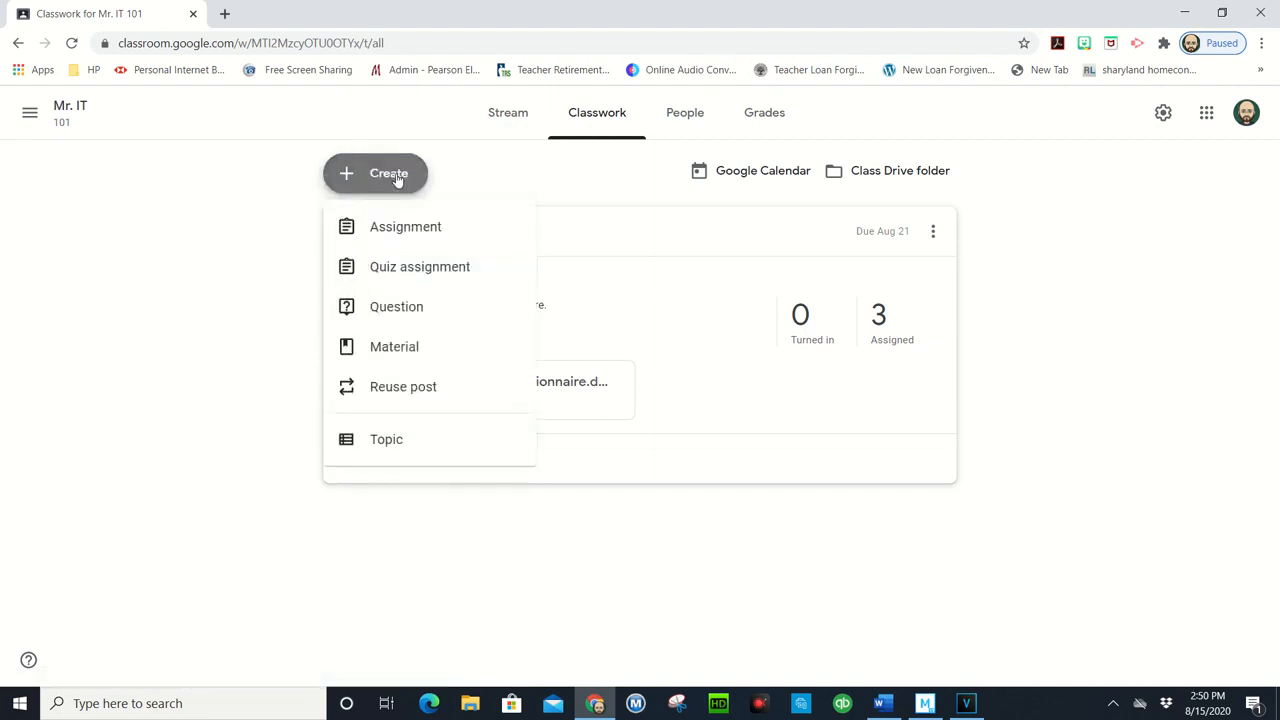
pyautogui.click(435, 229)
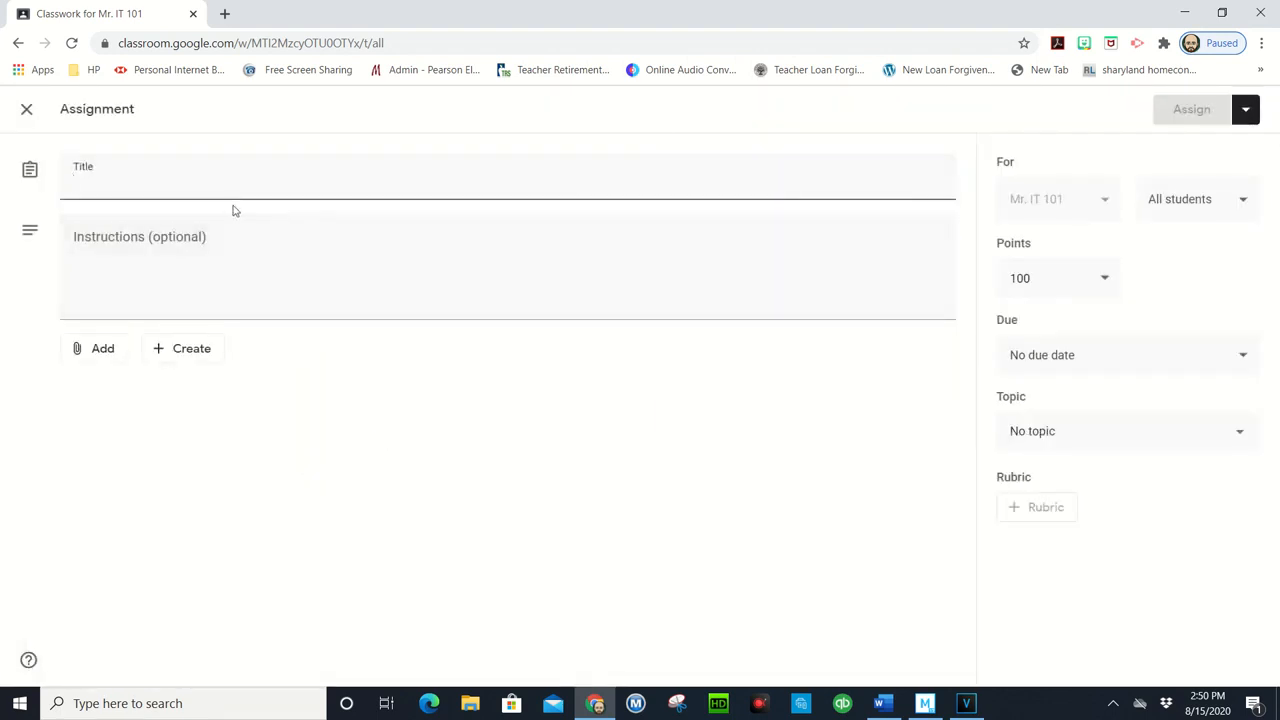
pyautogui.hotkey('ctrl', 'v')
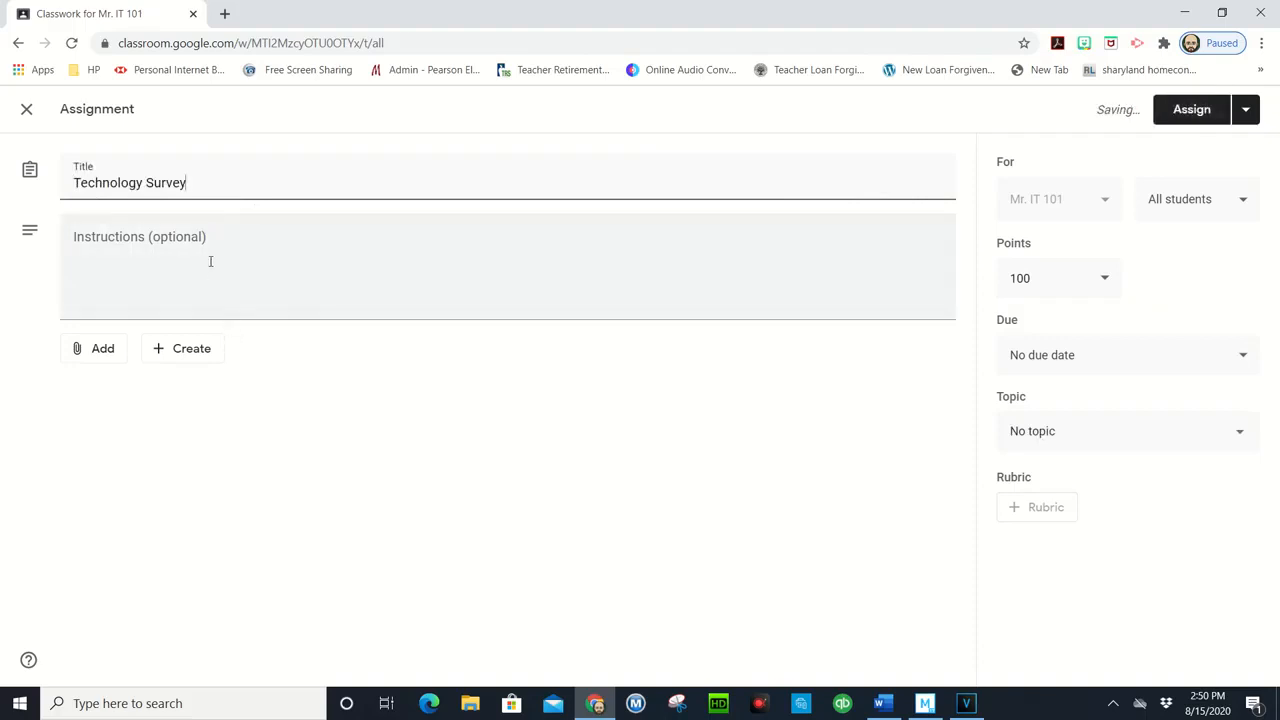
# Step: Enter the assignment instructions "Please fill out this survey."
pyautogui.click(208, 259)
pyautogui.write('Please fill o')
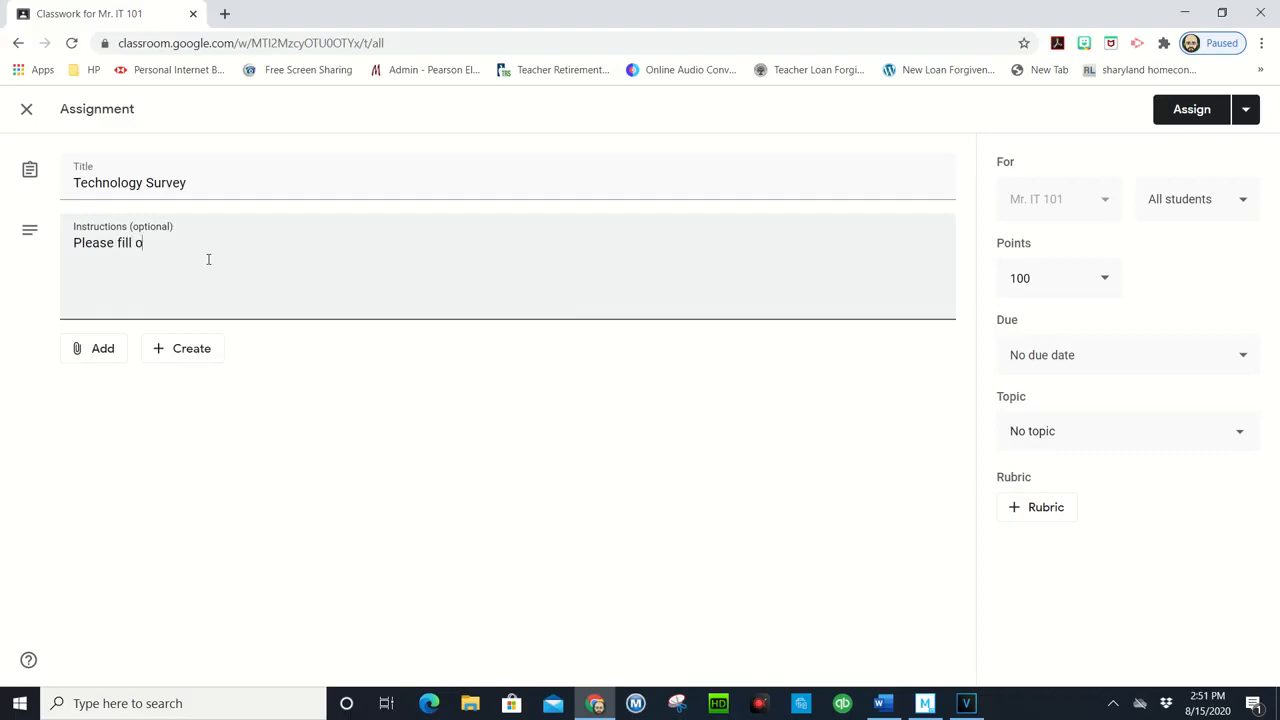
pyautogui.write('ut dthis s')
pyautogui.press('BackSpace')
pyautogui.press('BackSpace')
pyautogui.press('BackSpace')
pyautogui.press('BackSpace')
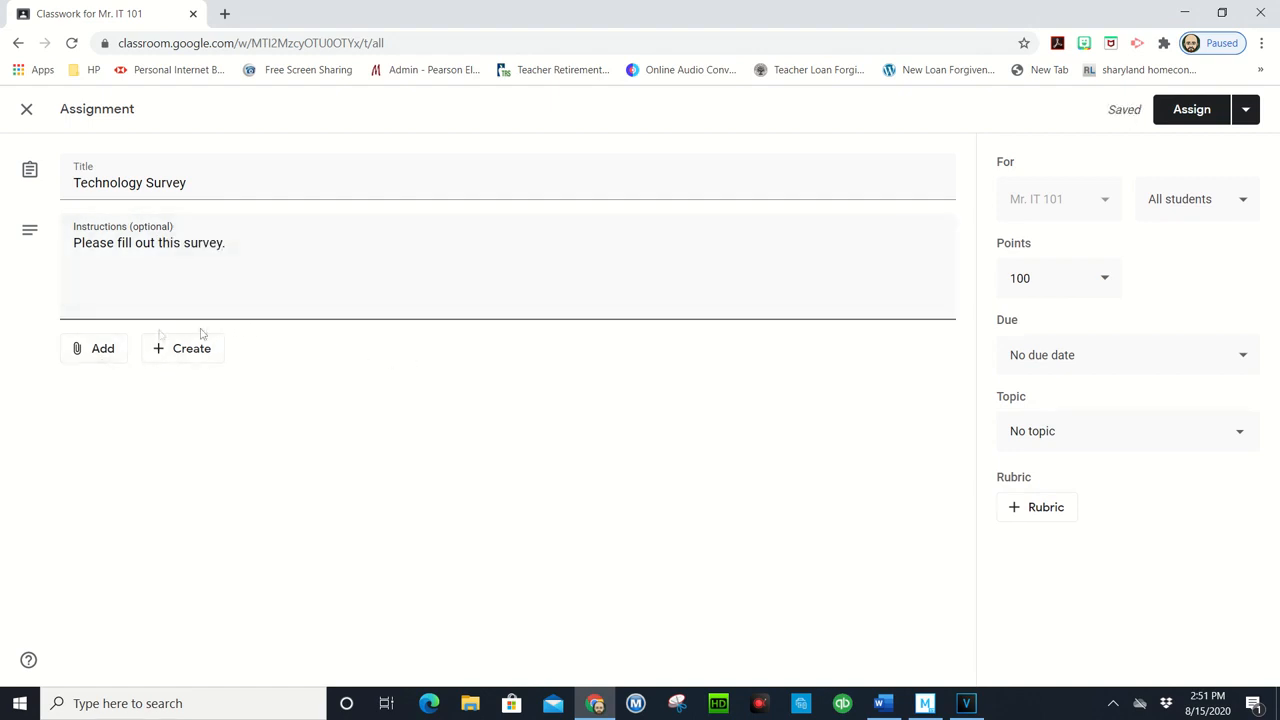
# Step: Attach the Technology Survey Google Docs file from My Drive and set it to make a copy for each student
pyautogui.click(84, 348)
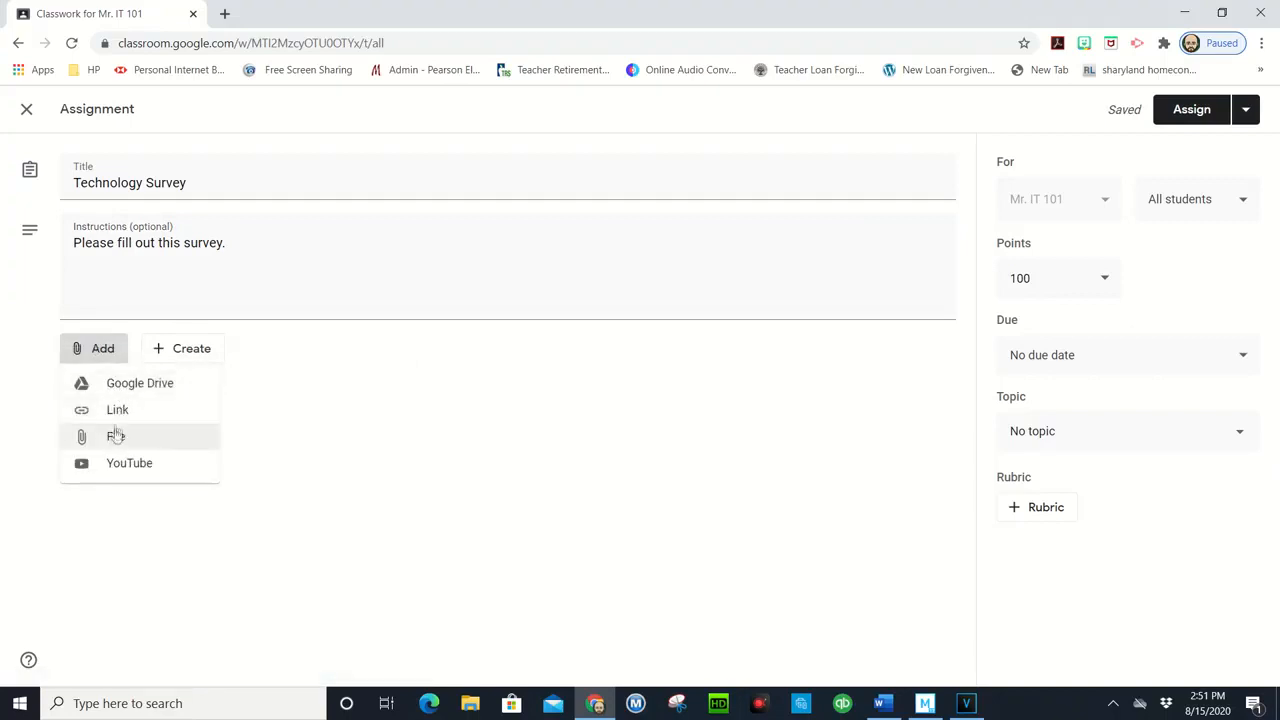
pyautogui.click(145, 388)
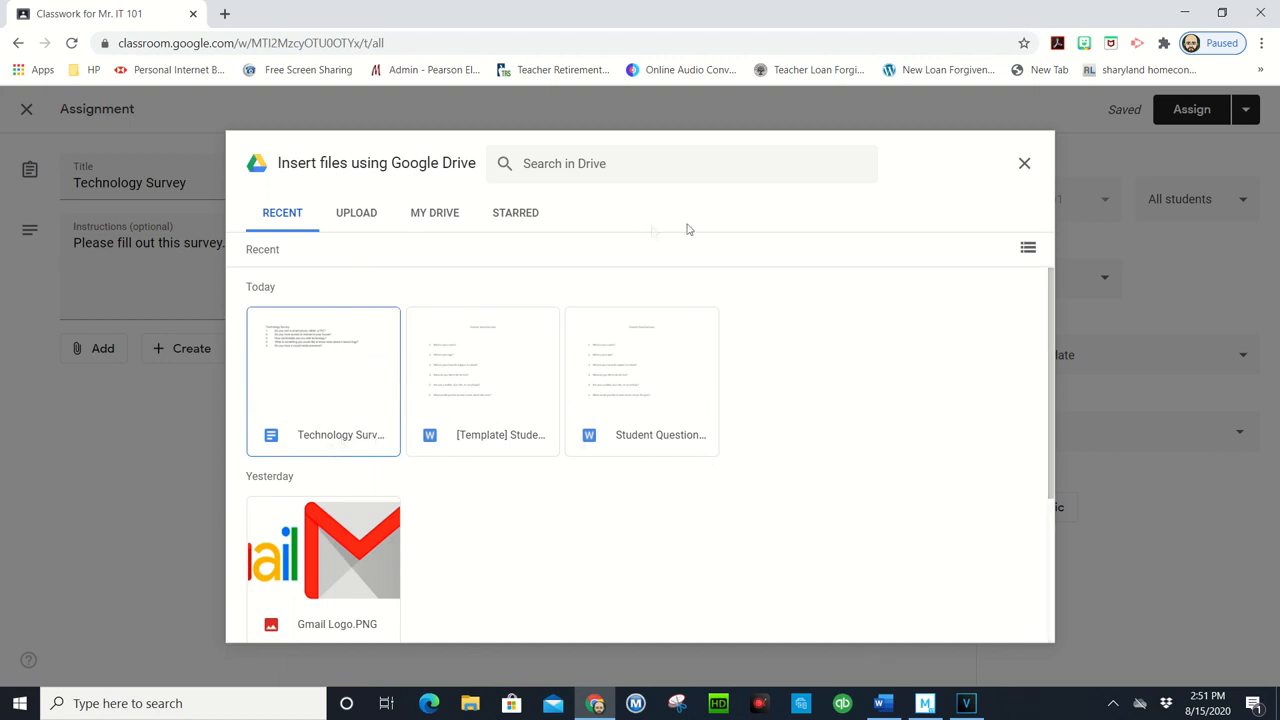
pyautogui.click(440, 216)
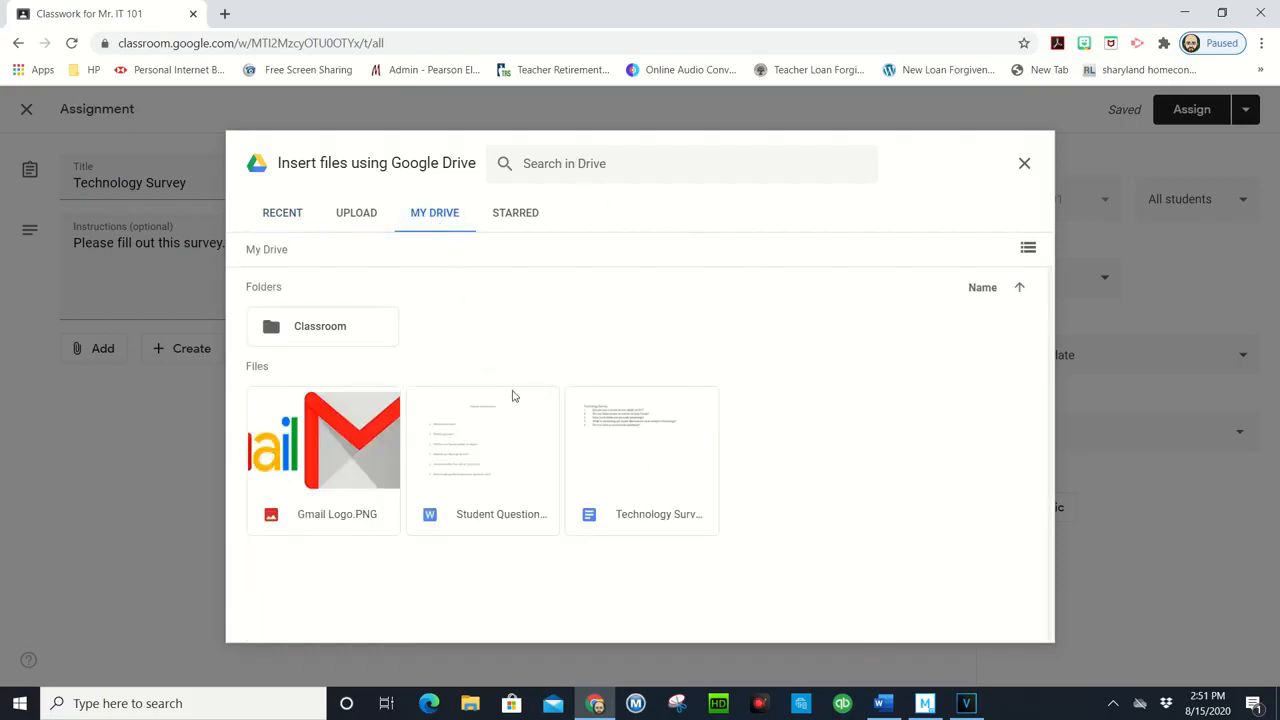
pyautogui.click(674, 468)
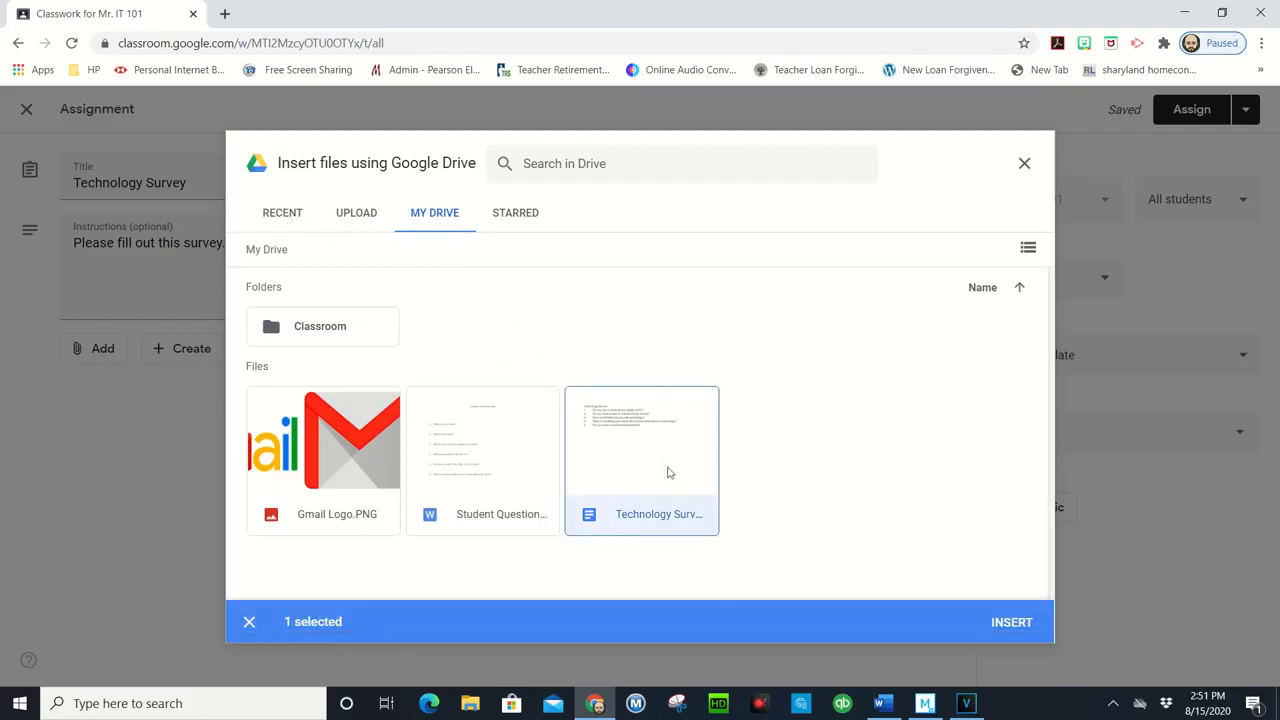
pyautogui.click(1003, 623)
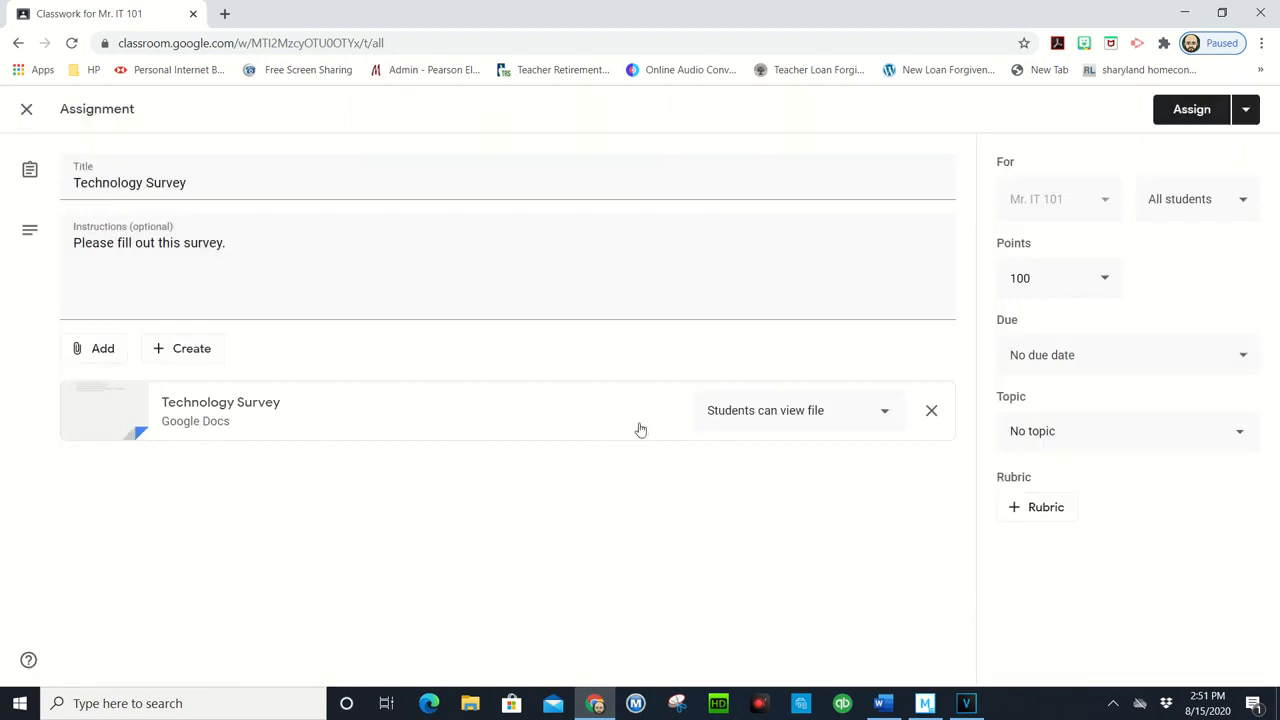
pyautogui.click(847, 423)
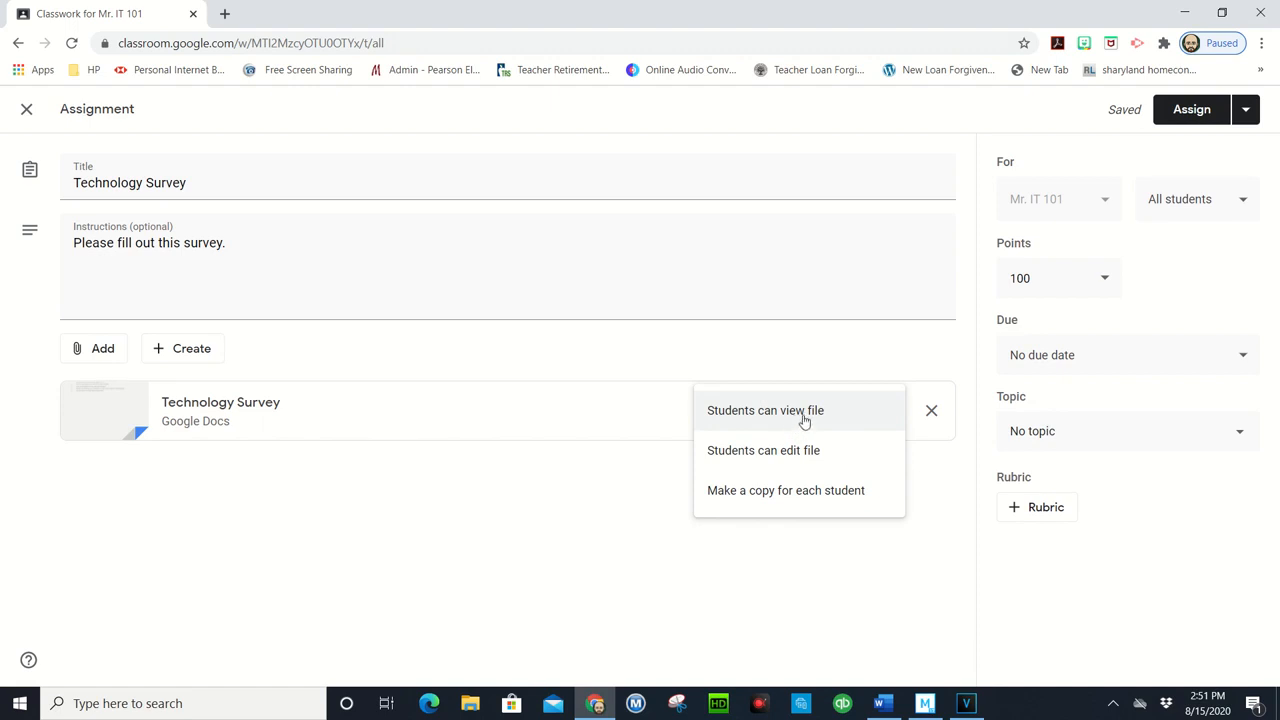
pyautogui.click(789, 494)
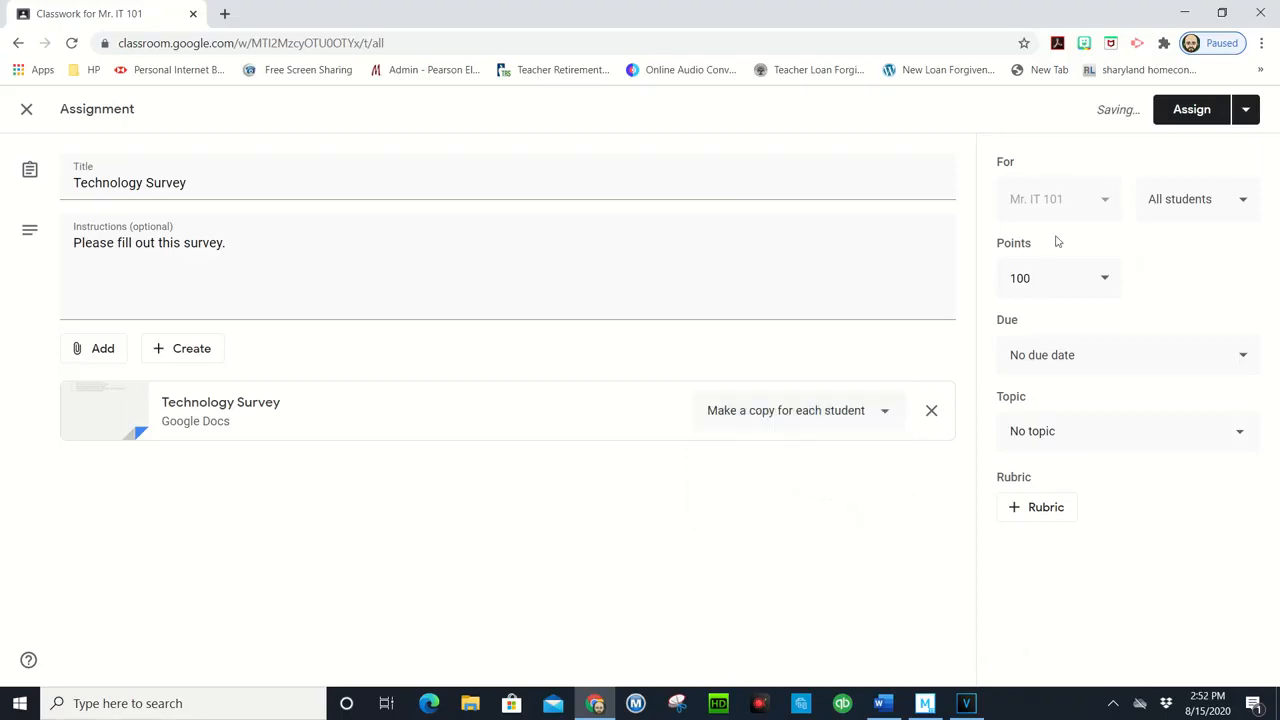
pyautogui.click(1205, 206)
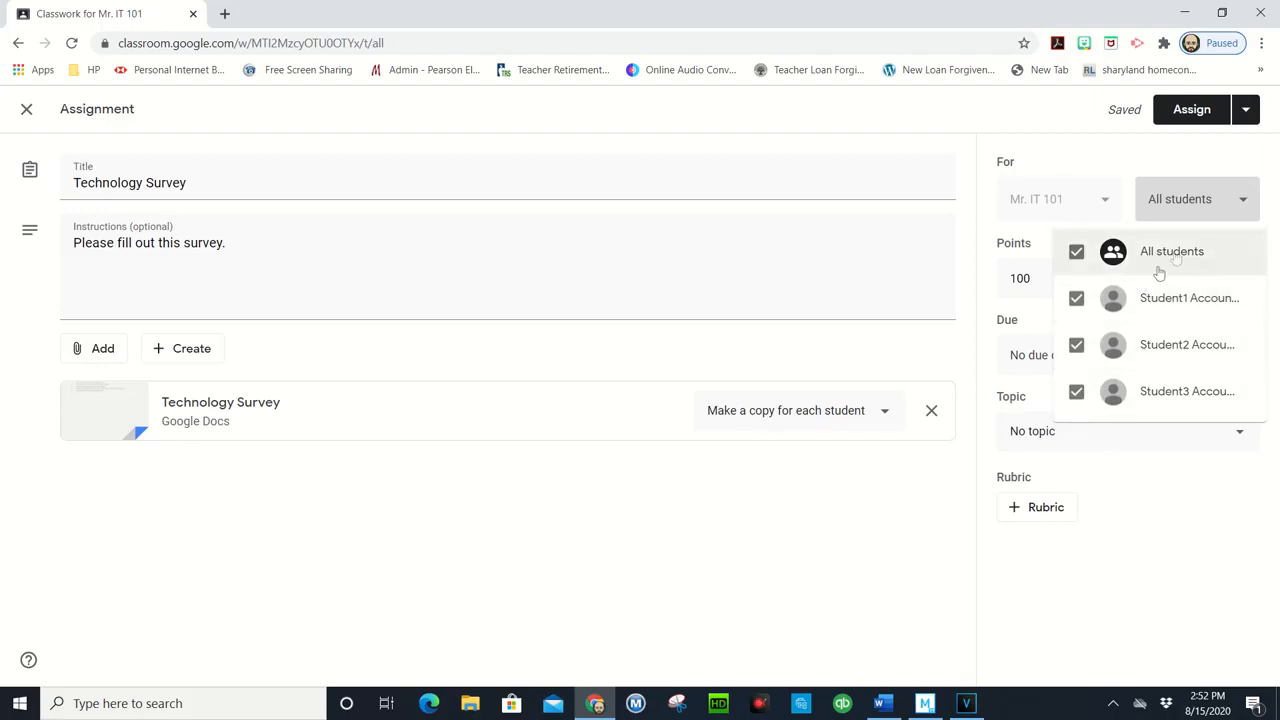
pyautogui.click(831, 605)
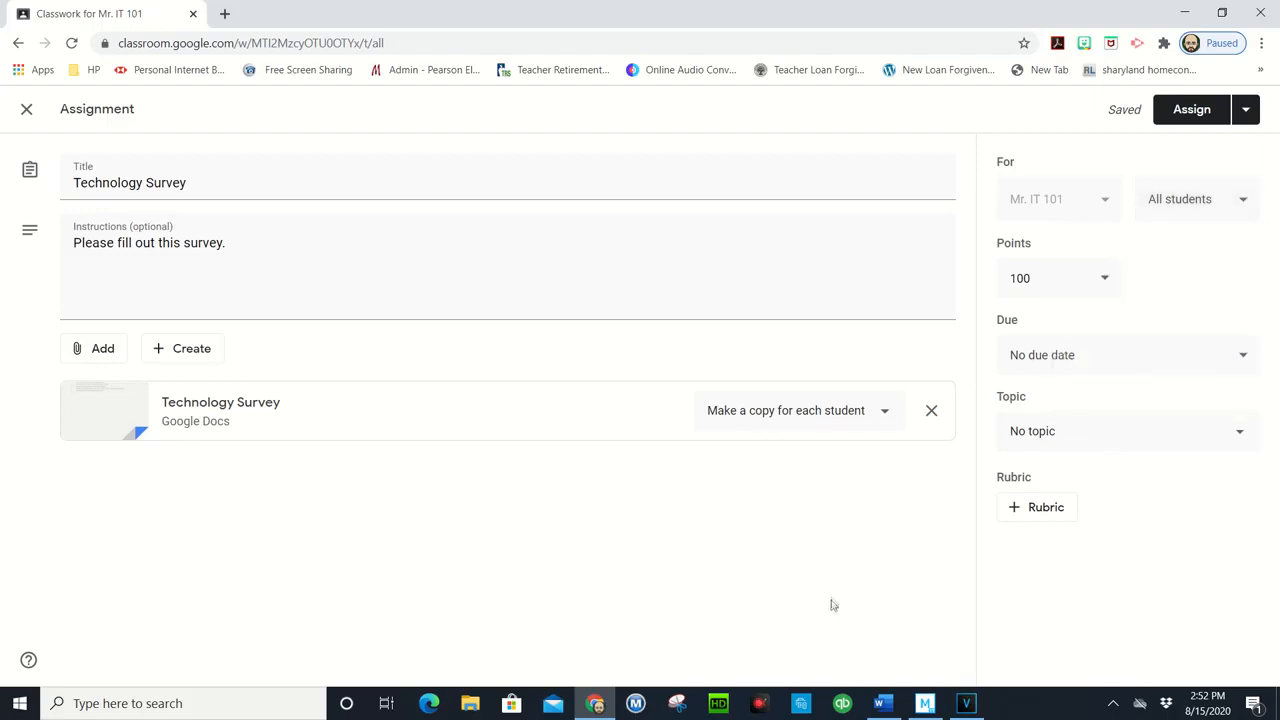
pyautogui.click(1063, 362)
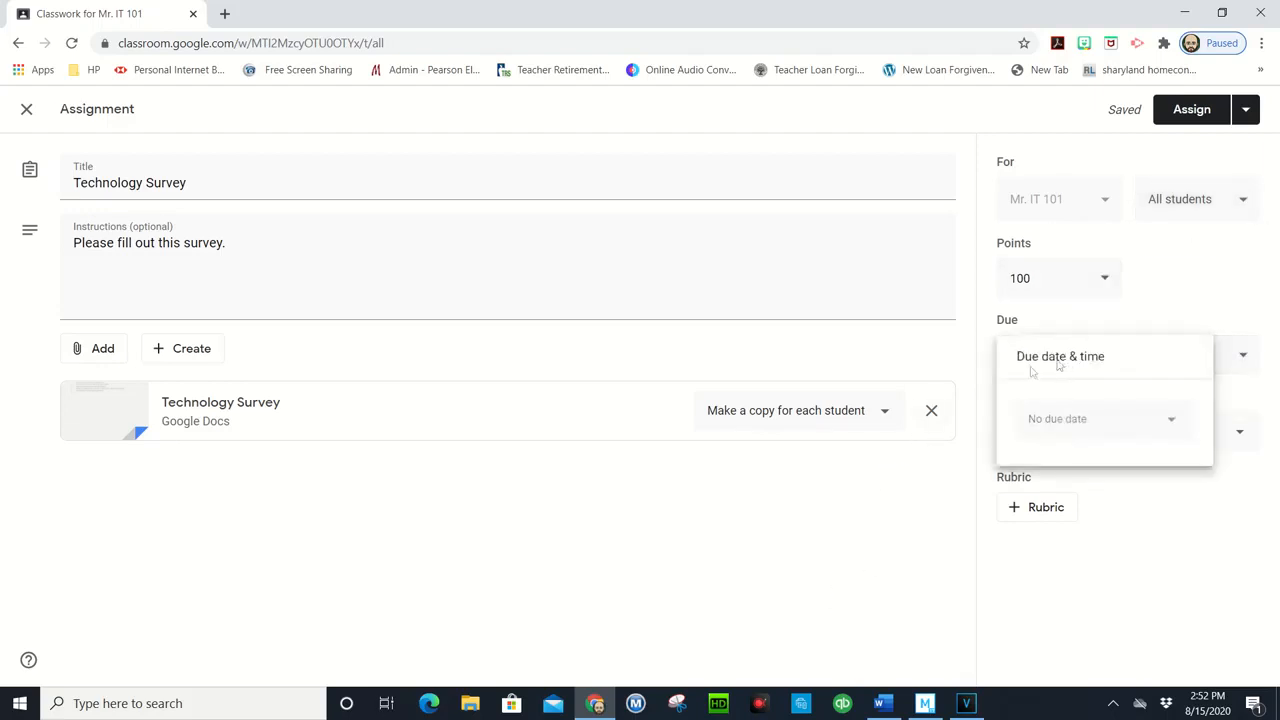
pyautogui.click(920, 507)
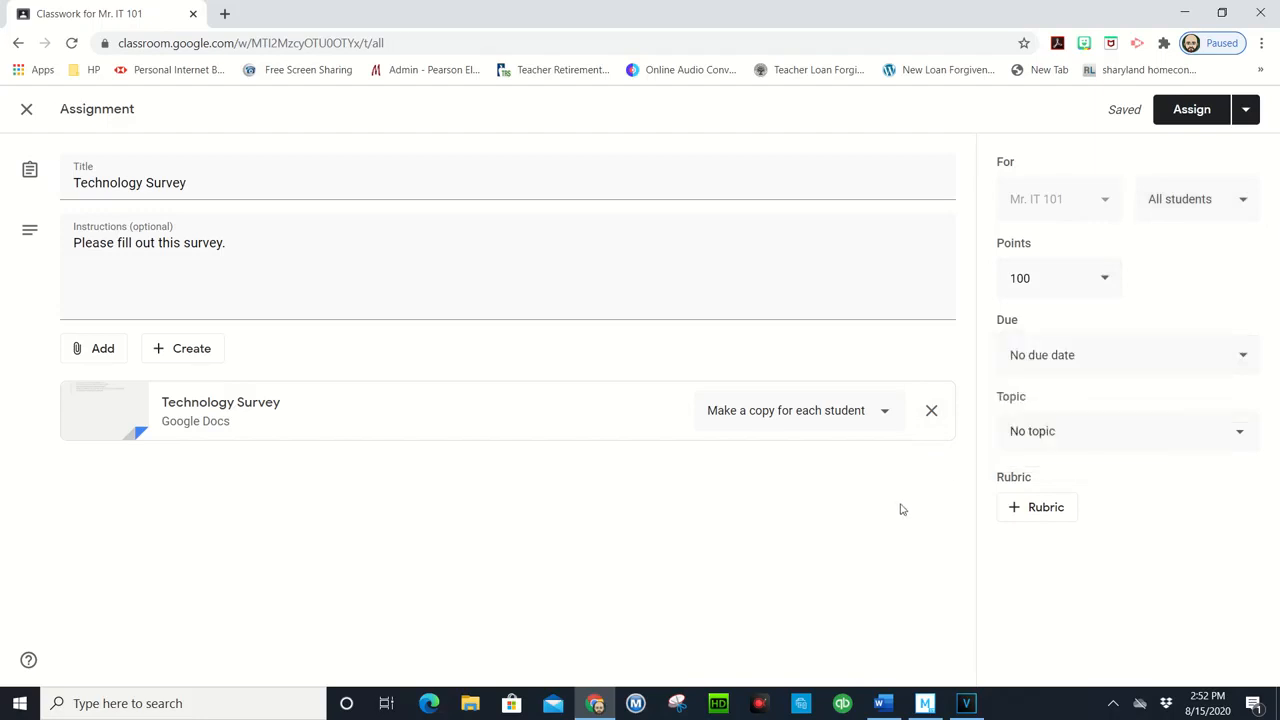
pyautogui.click(1025, 430)
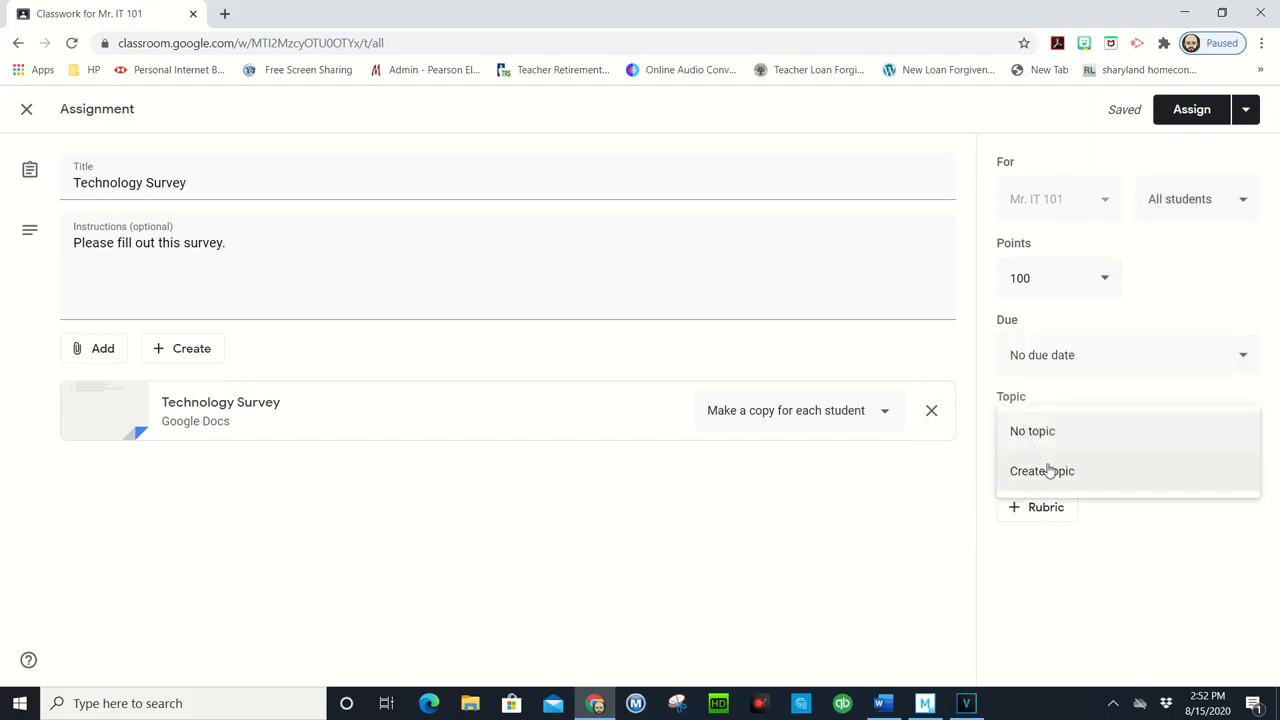
pyautogui.click(853, 539)
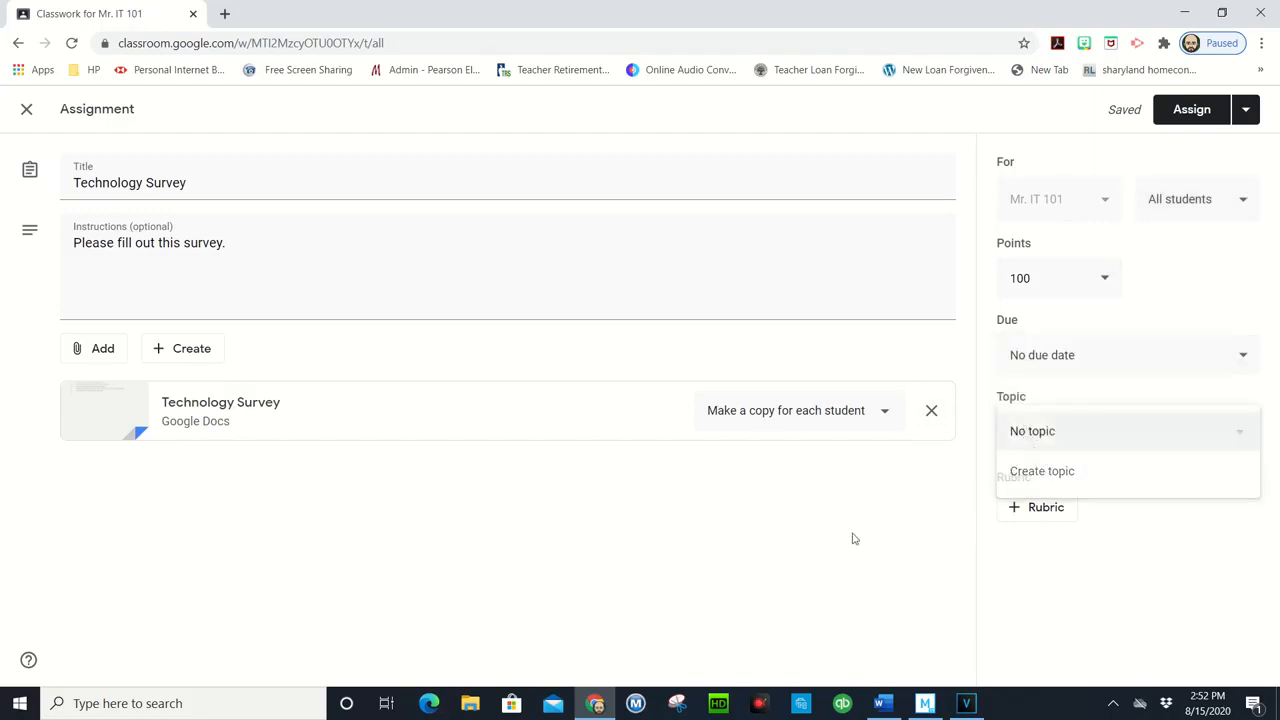
# Step: Schedule the Technology Survey assignment for Aug 24, 2020 at 8:00 AM
pyautogui.click(1245, 111)
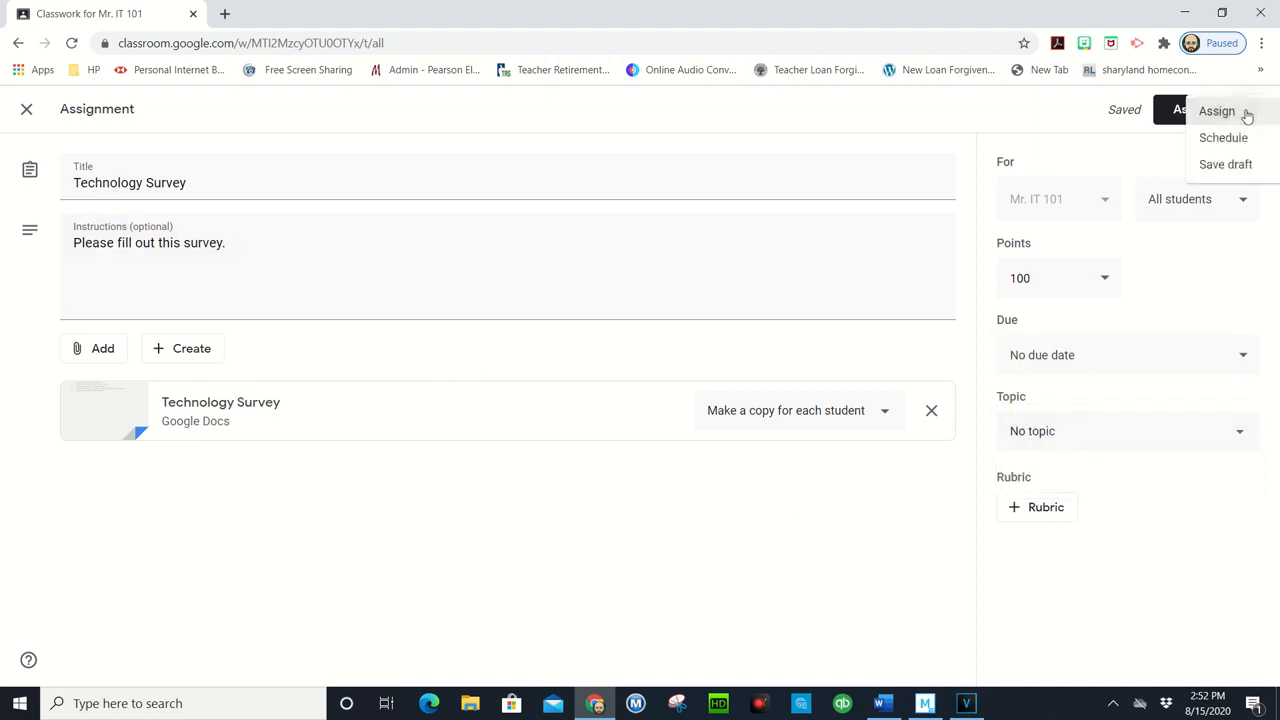
pyautogui.click(1193, 143)
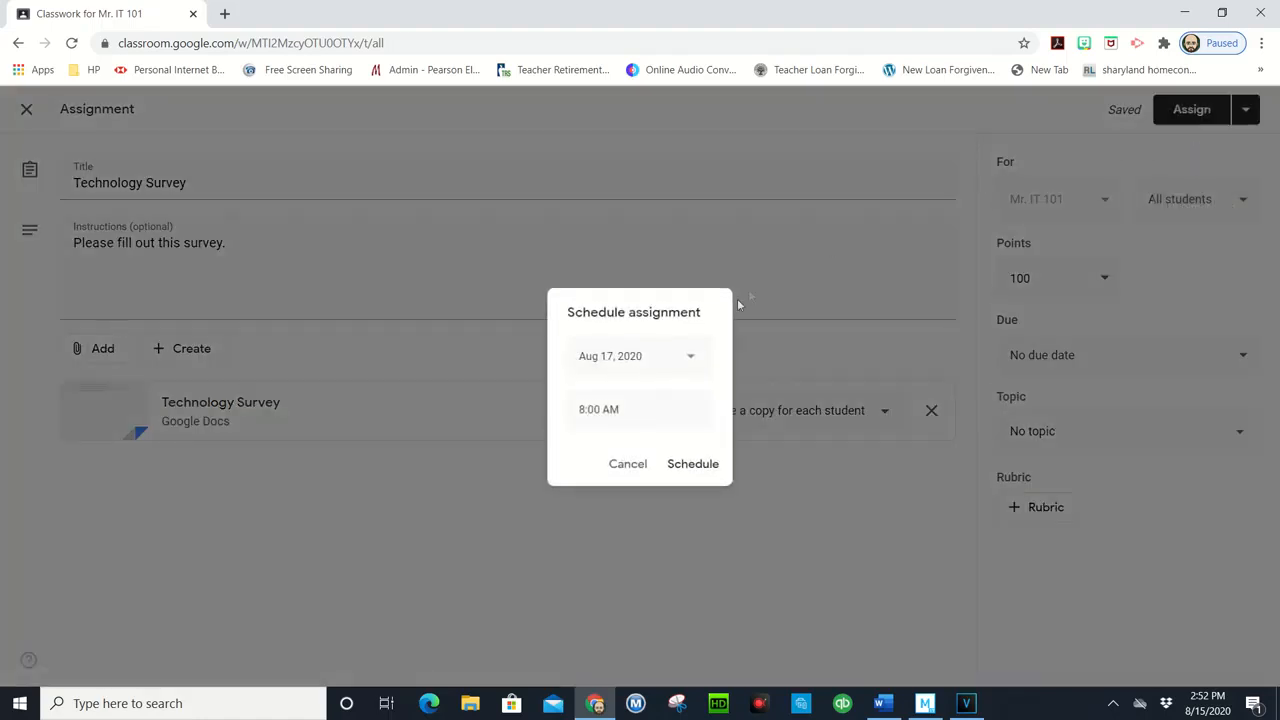
pyautogui.click(691, 362)
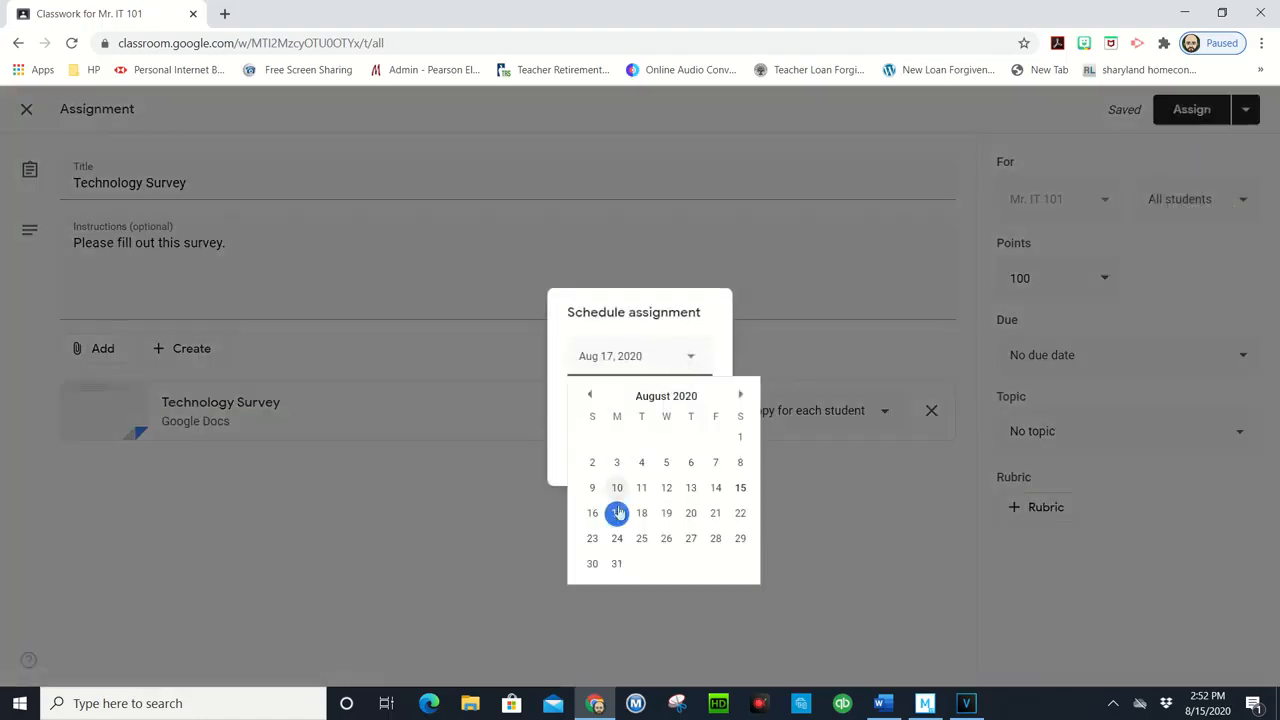
pyautogui.click(617, 538)
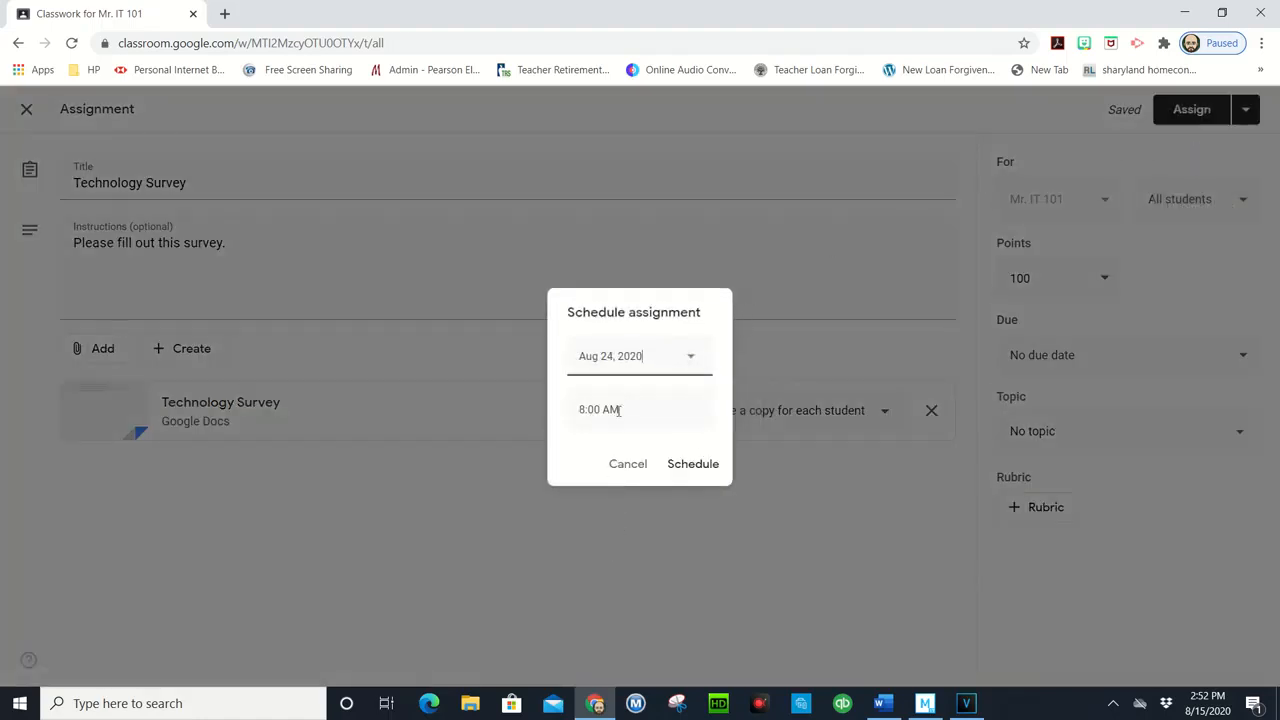
pyautogui.click(700, 464)
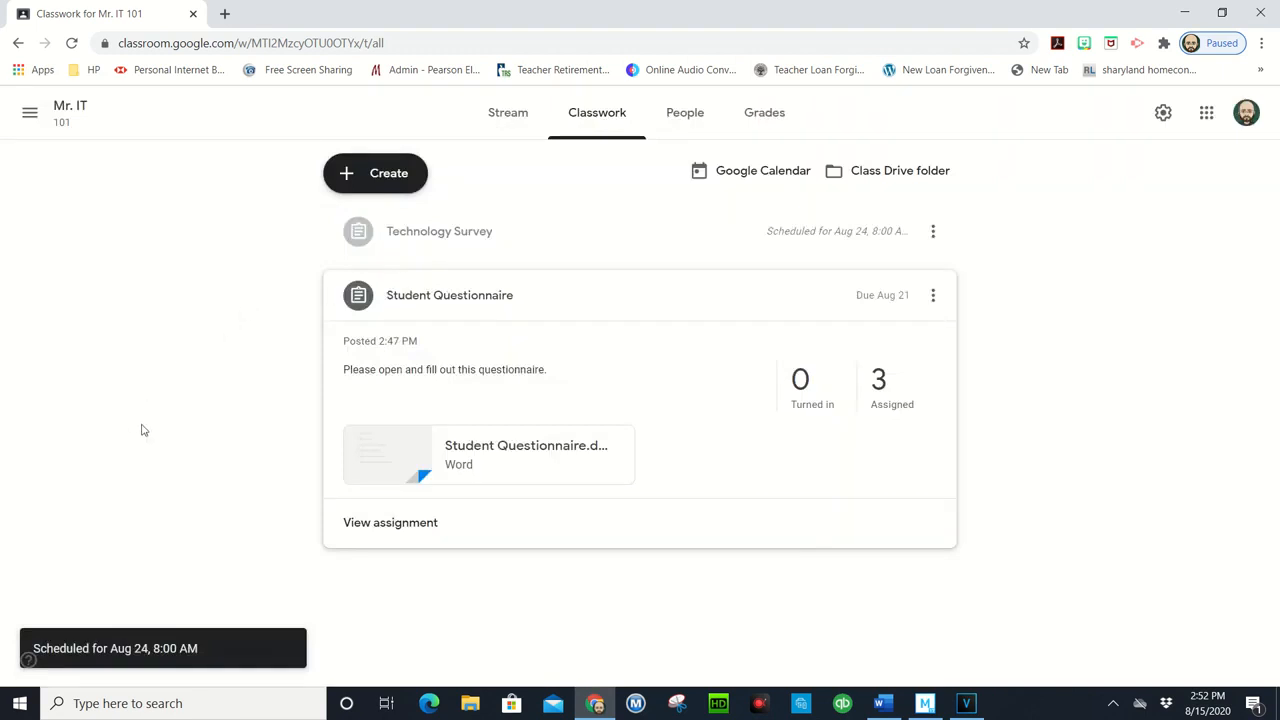
# Step: Collapse the Student Questionnaire details, check the class stream for posted assignments, and return to the classwork list
pyautogui.click(504, 300)
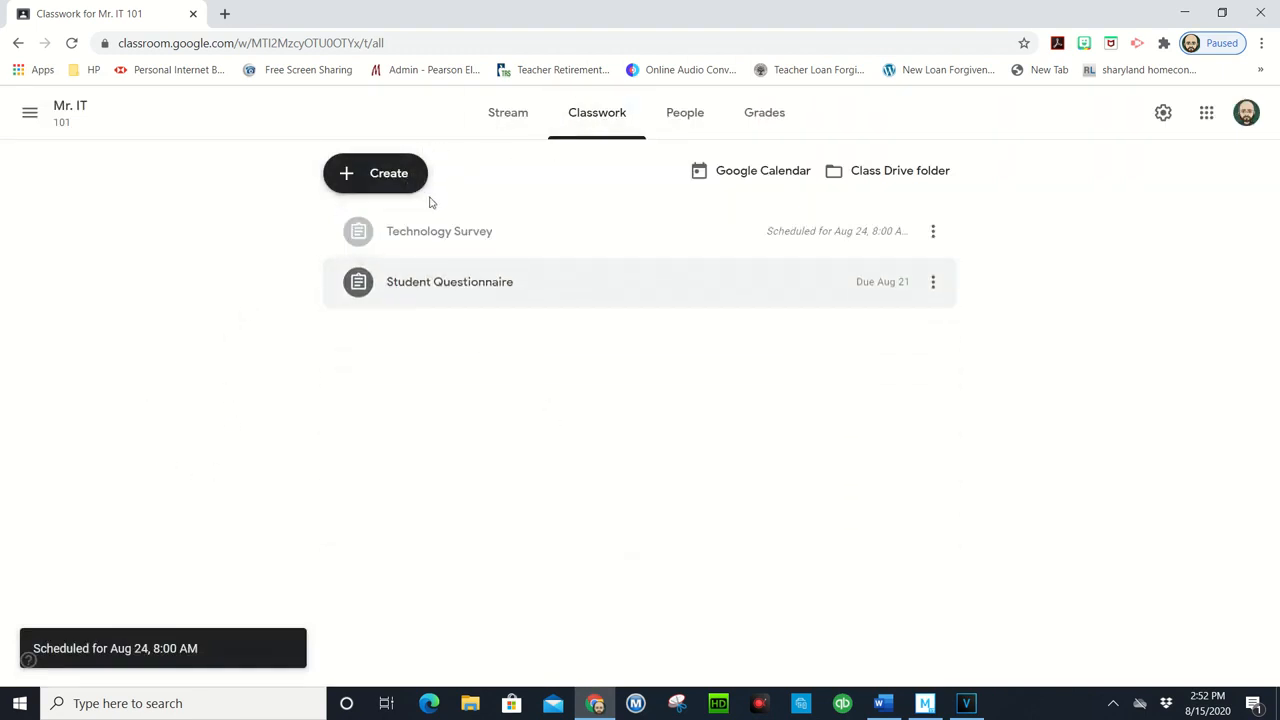
pyautogui.click(494, 125)
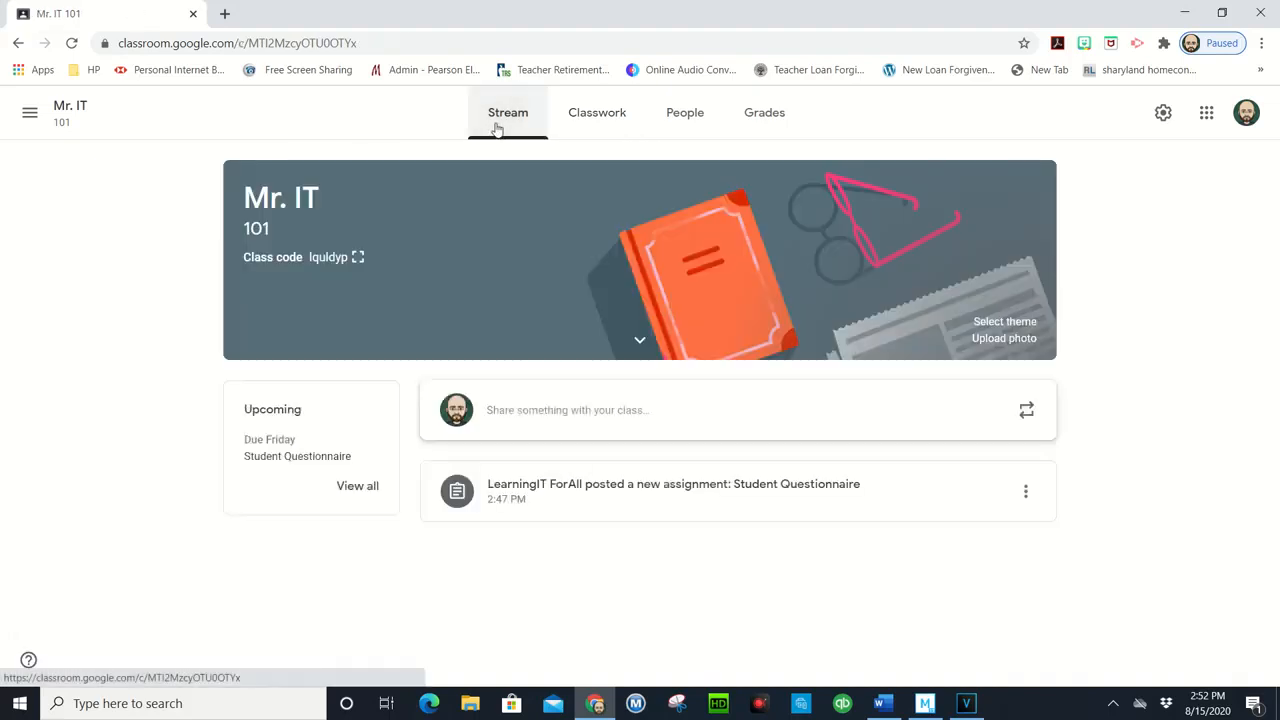
pyautogui.click(620, 112)
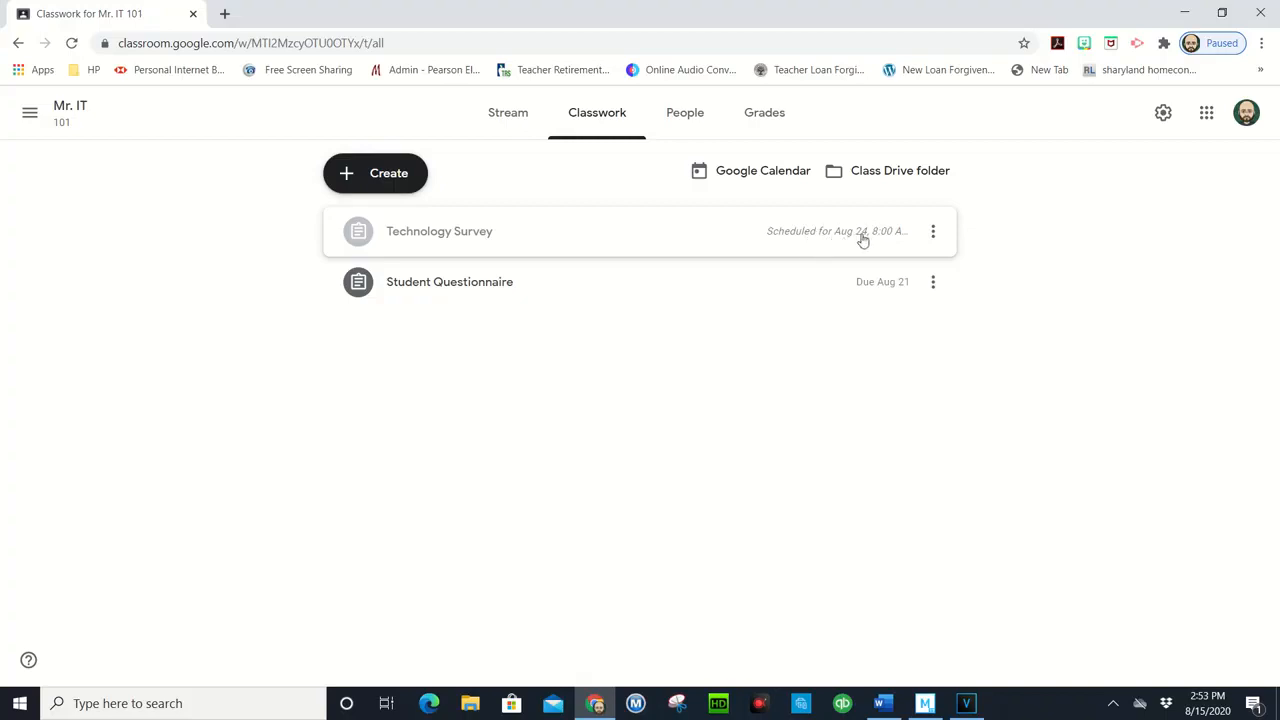
# Step: Expand the scheduled Technology Survey assignment, view its attached Google Docs file, and close the document
pyautogui.click(788, 245)
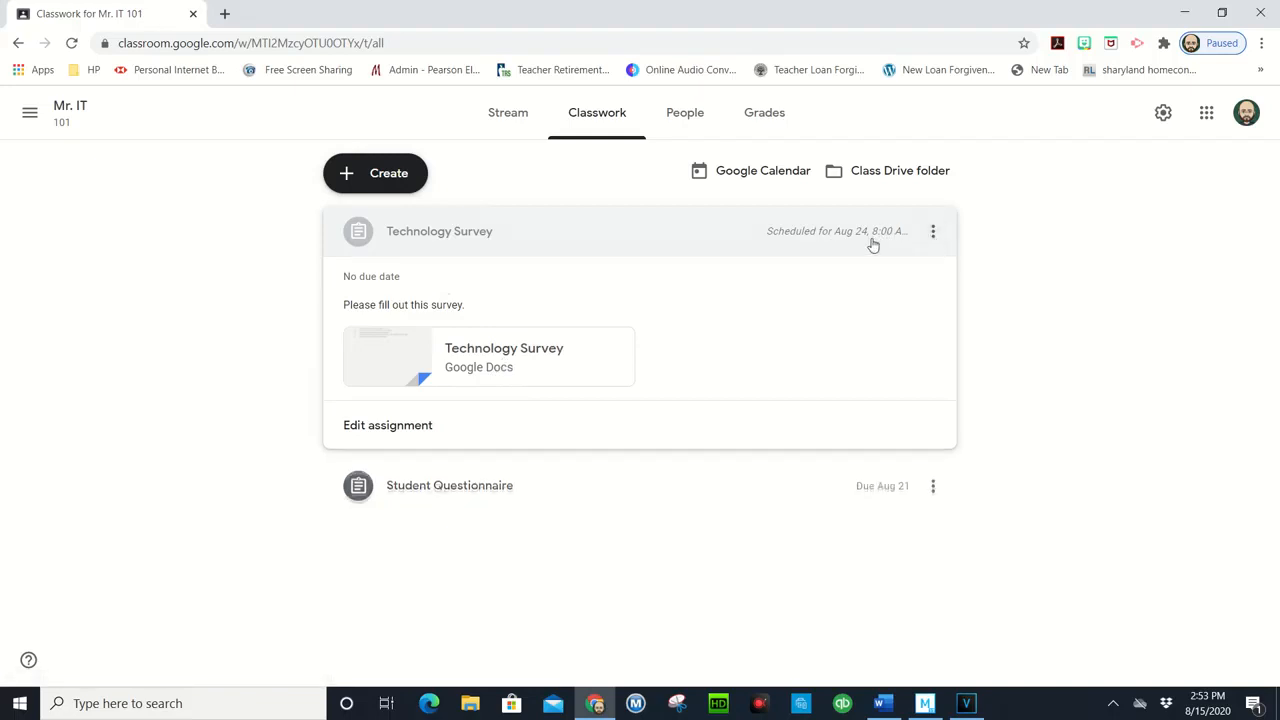
pyautogui.click(544, 374)
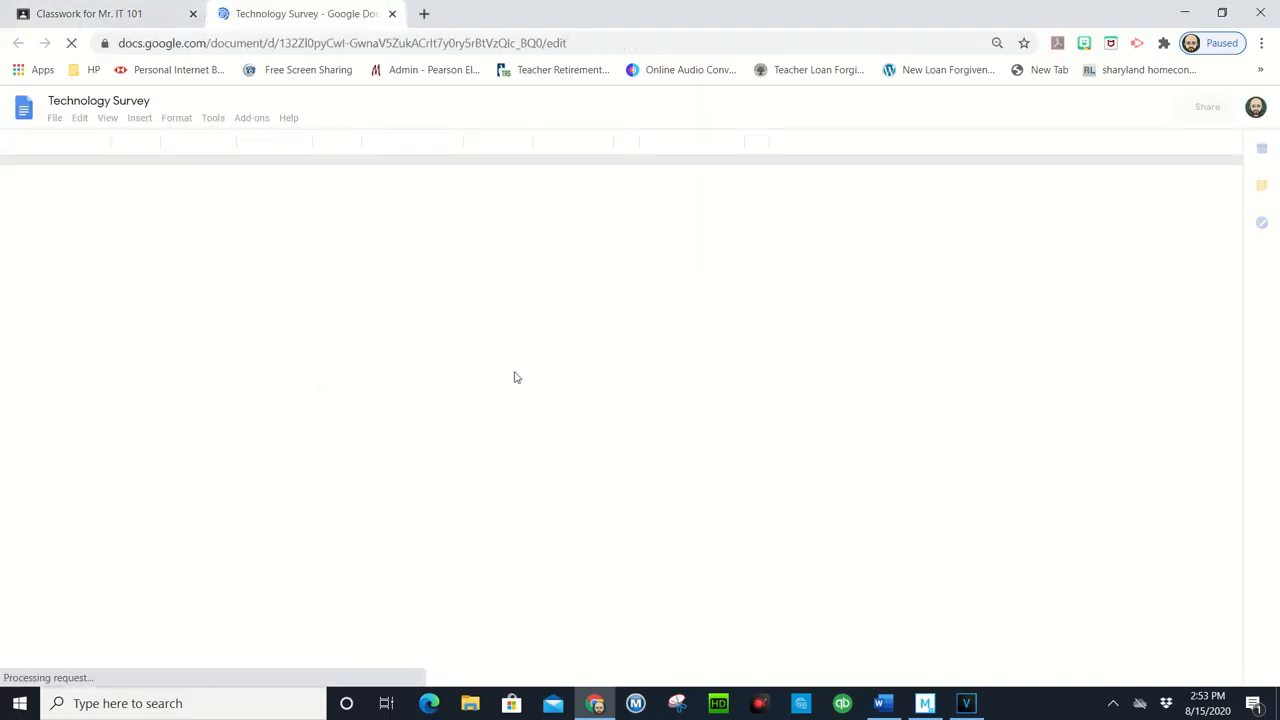
pyautogui.click(392, 14)
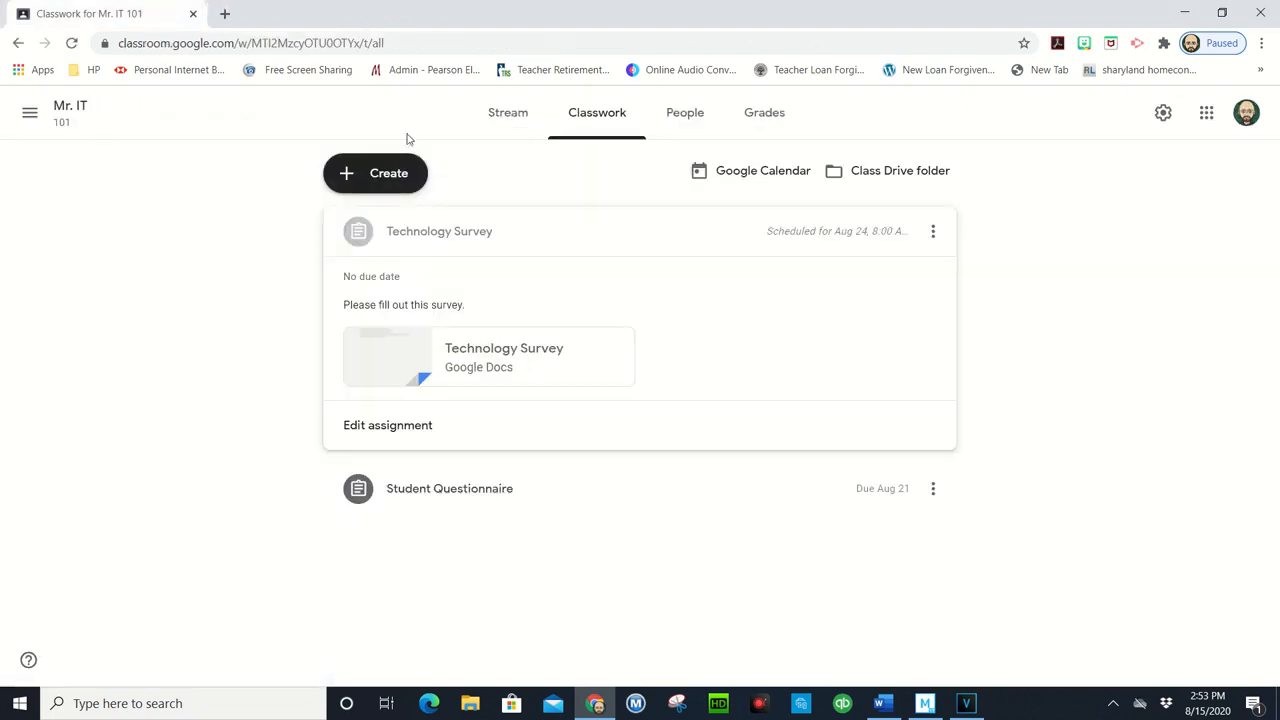